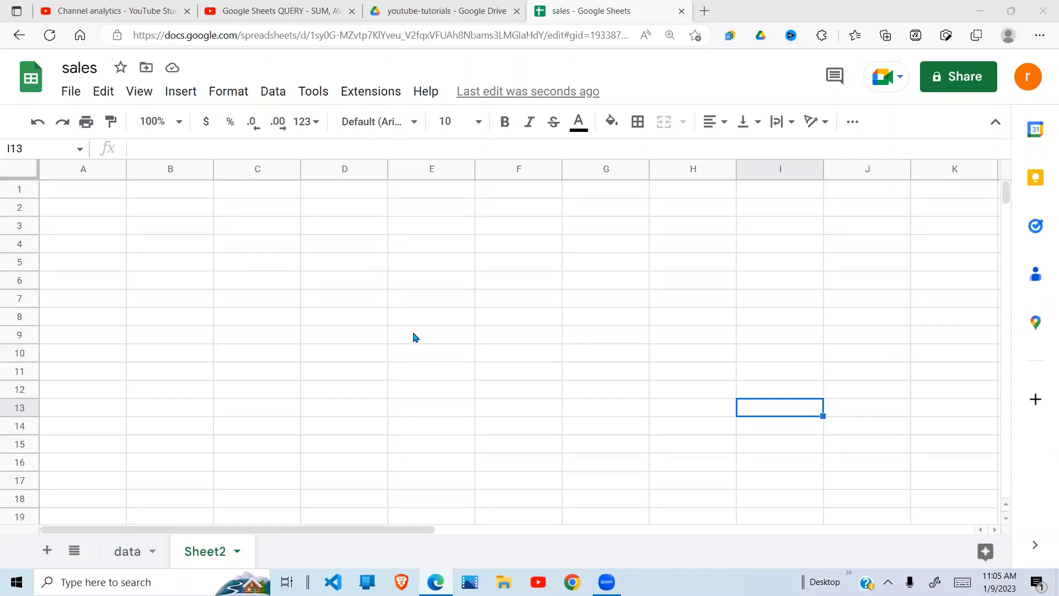
Step: Inspect the sales table headers and values on the data sheet, such as Sales Person and CoSales
left_click(239, 396)
left_click(145, 279)
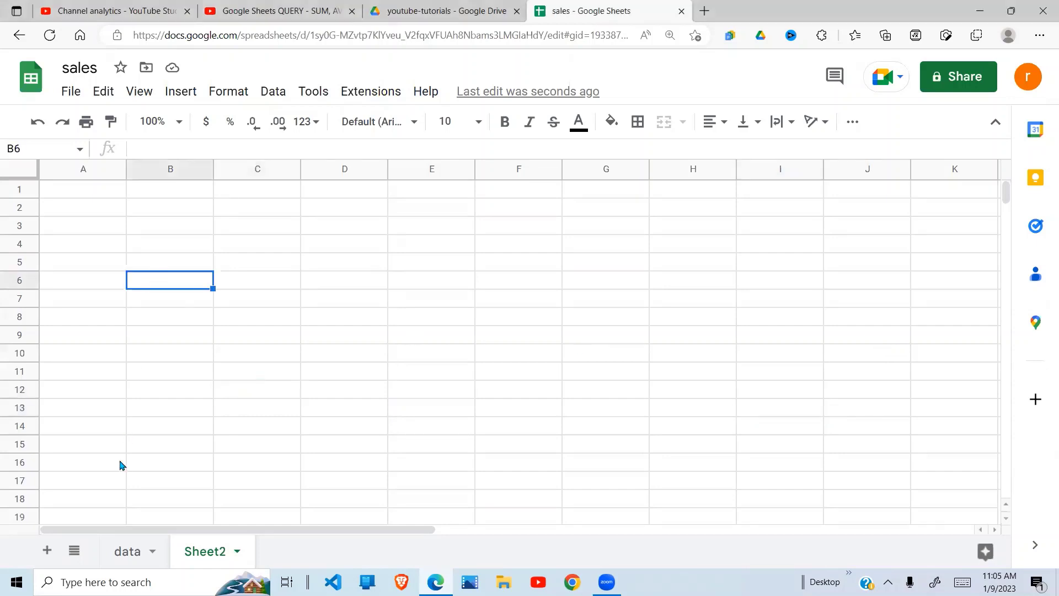
left_click(129, 551)
left_click(222, 334)
left_click_drag(83, 190, 530, 428)
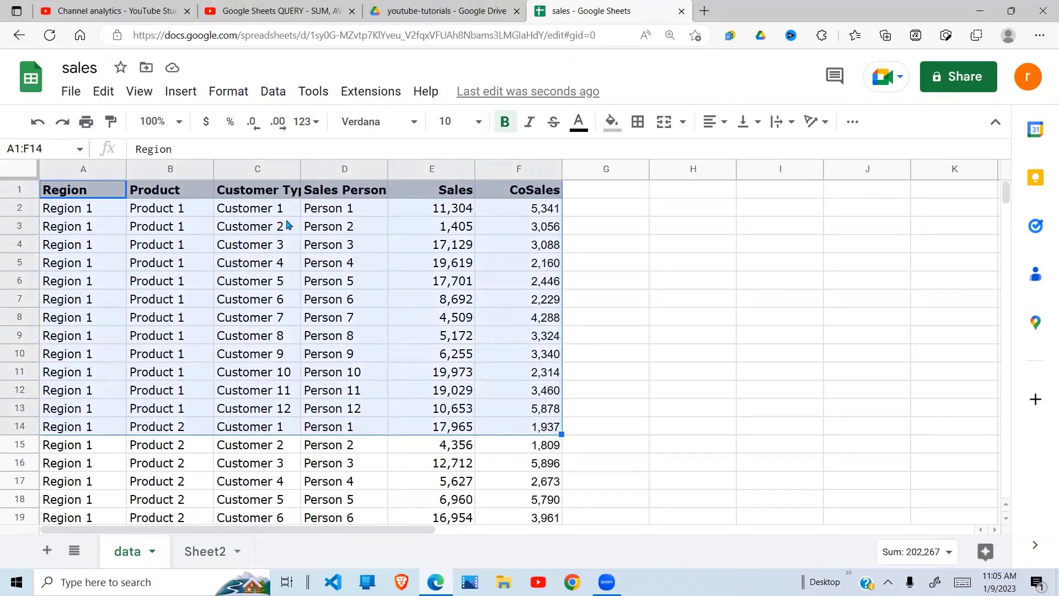
left_click(351, 194)
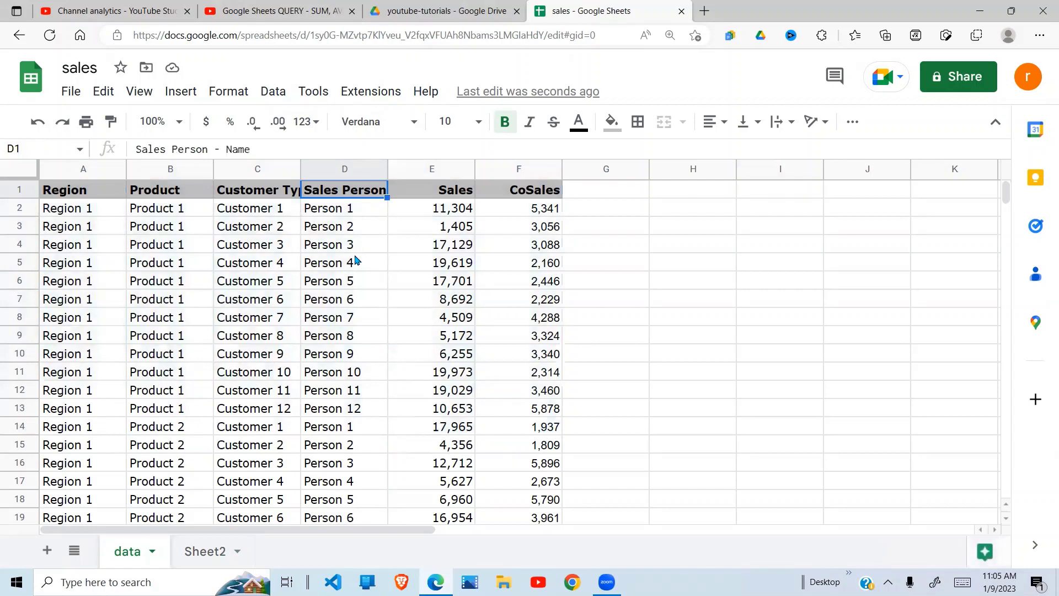
left_click(463, 195)
left_click(528, 205)
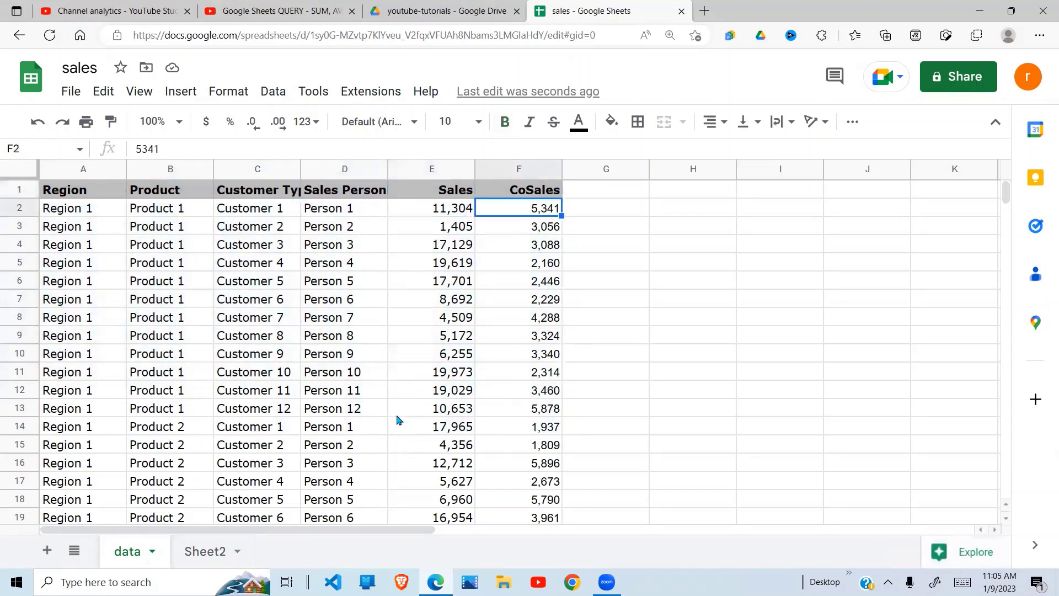
left_click(206, 551)
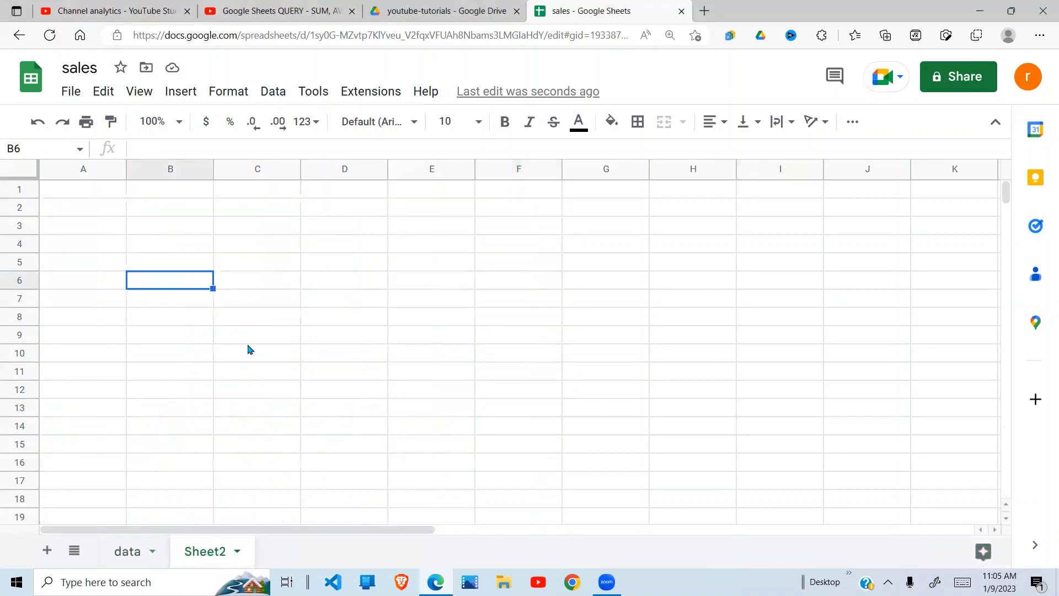
Step: Start the formula =query(data!A1:F145 in Sheet2 cell A3, using the sales table as the source
left_click(101, 225)
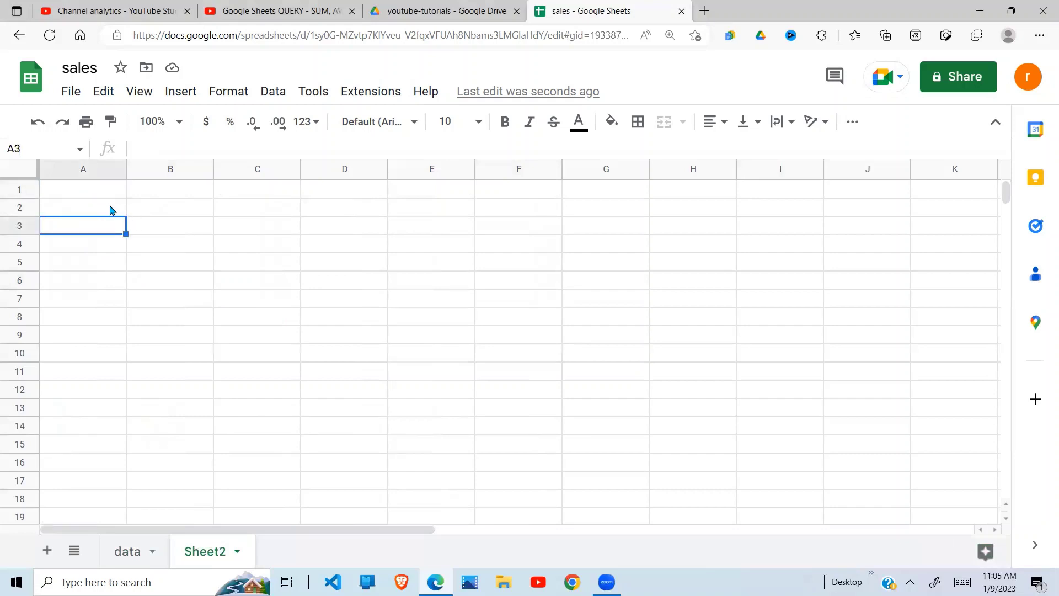
left_click(112, 210)
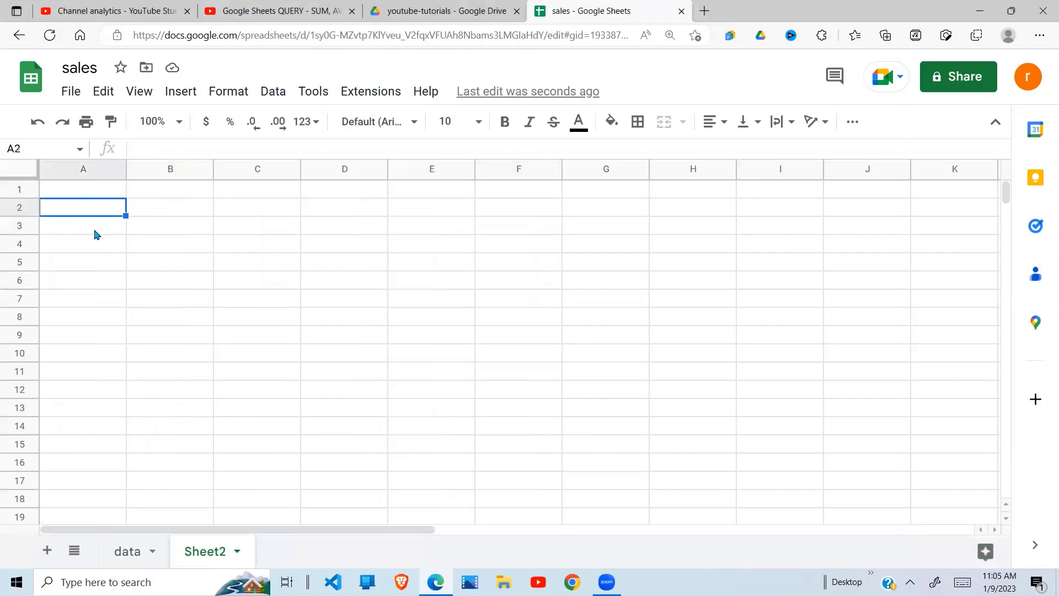
left_click(100, 227)
type("=")
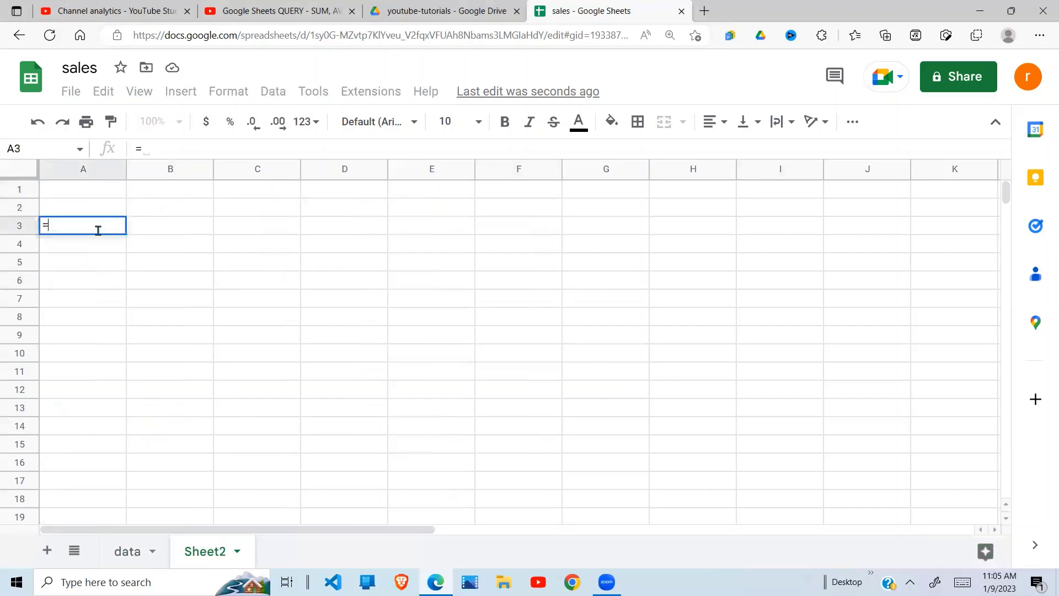
type("query")
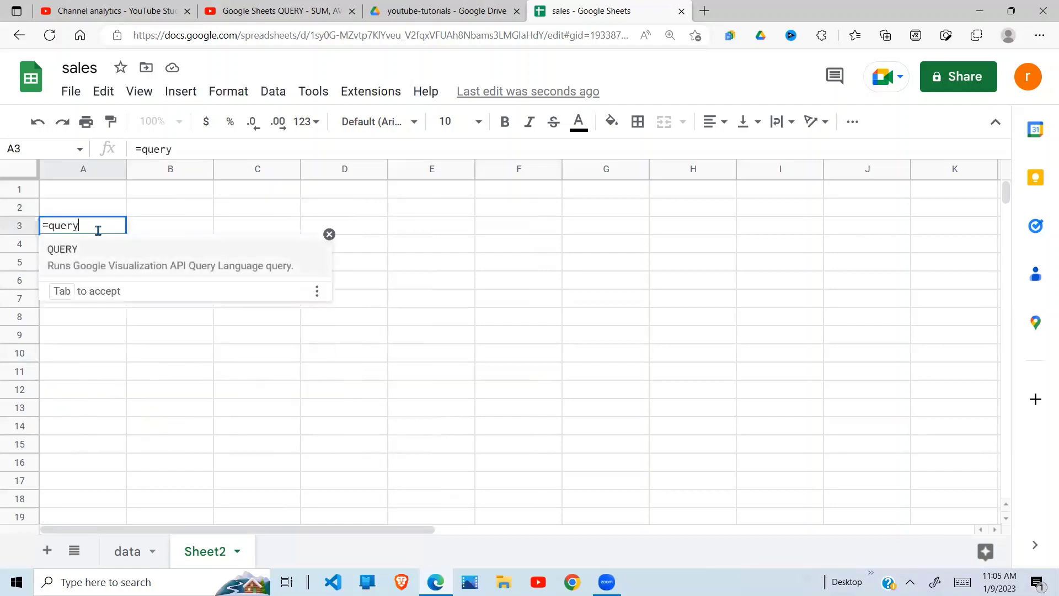
type("(")
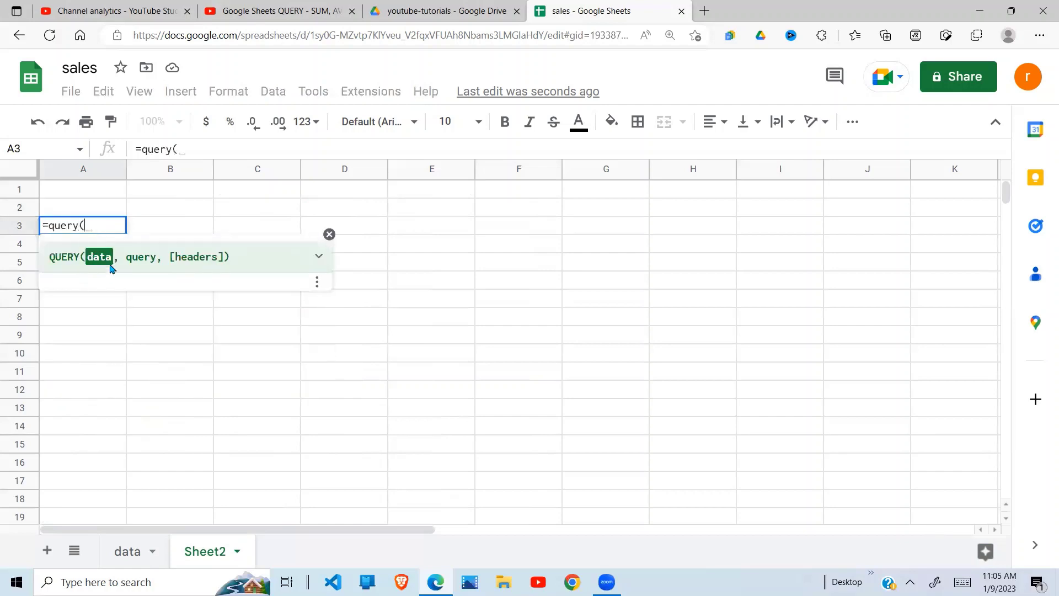
left_click(136, 560)
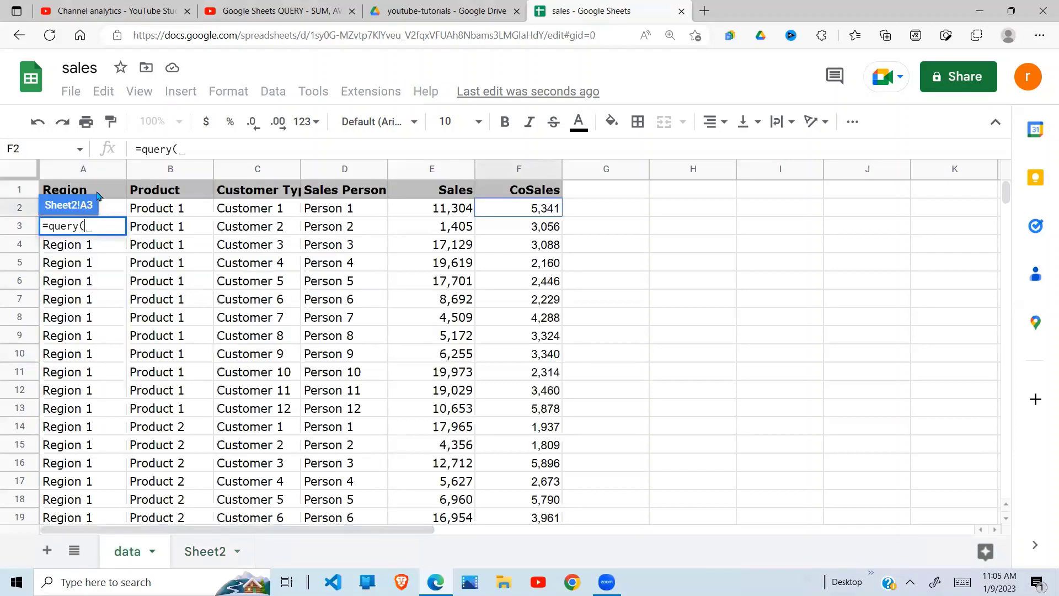
left_click_drag(99, 190, 539, 274)
key("ctrl+shift+Down")
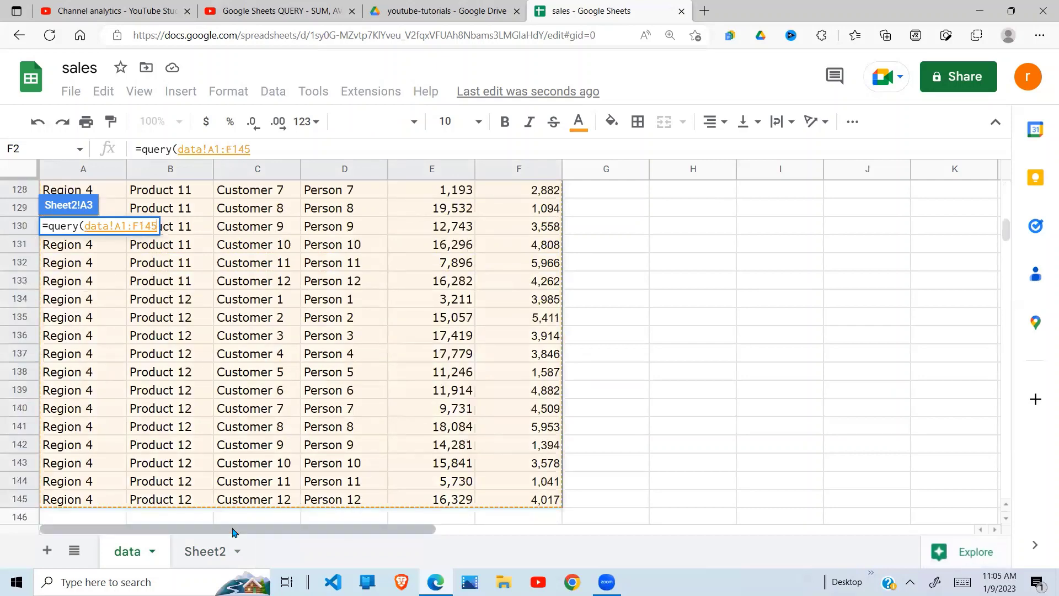
left_click(209, 552)
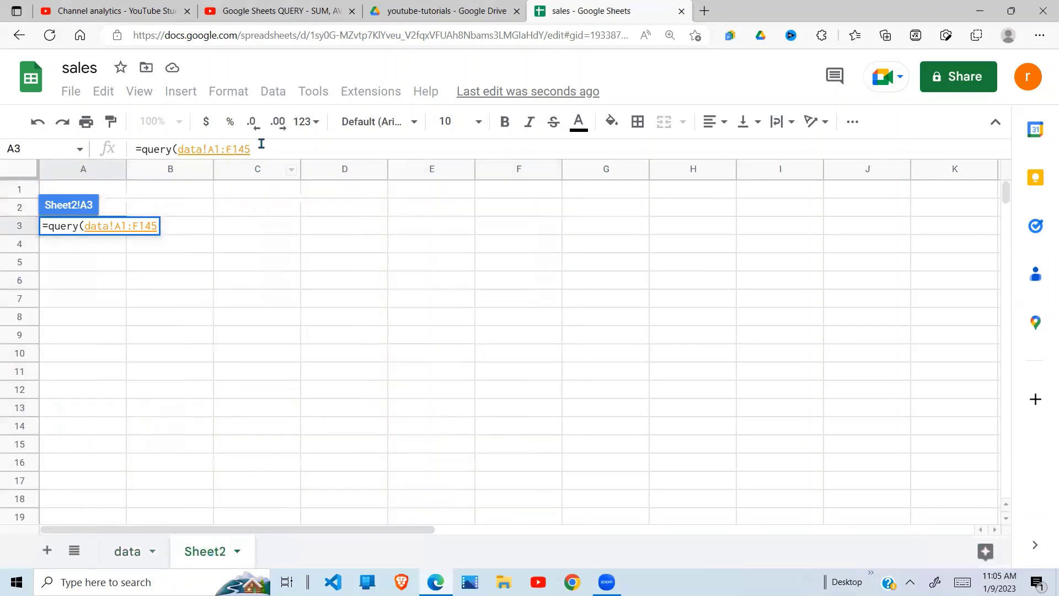
Step: Finish the A3 formula with "select A" so it lists the Region column
left_click(257, 148)
type(",")
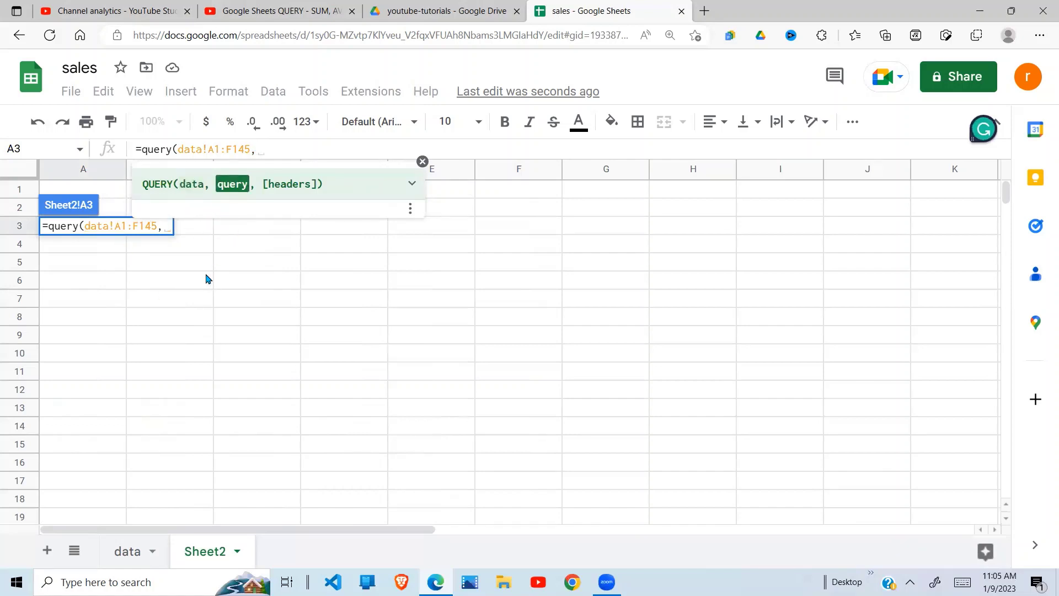
type("\"")
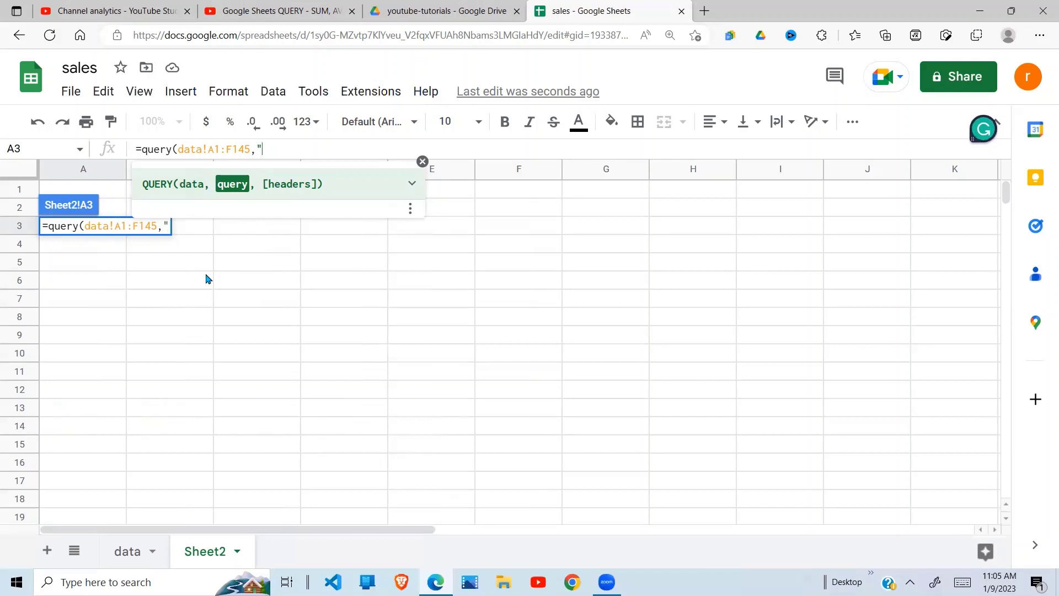
type("select ")
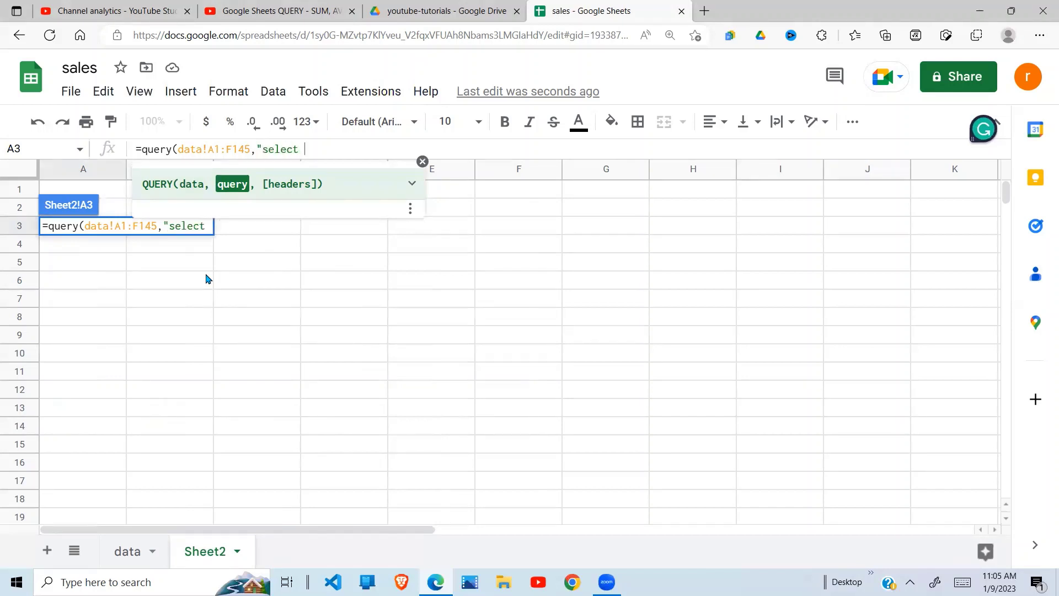
type("a")
key("BackSpace")
type("A")
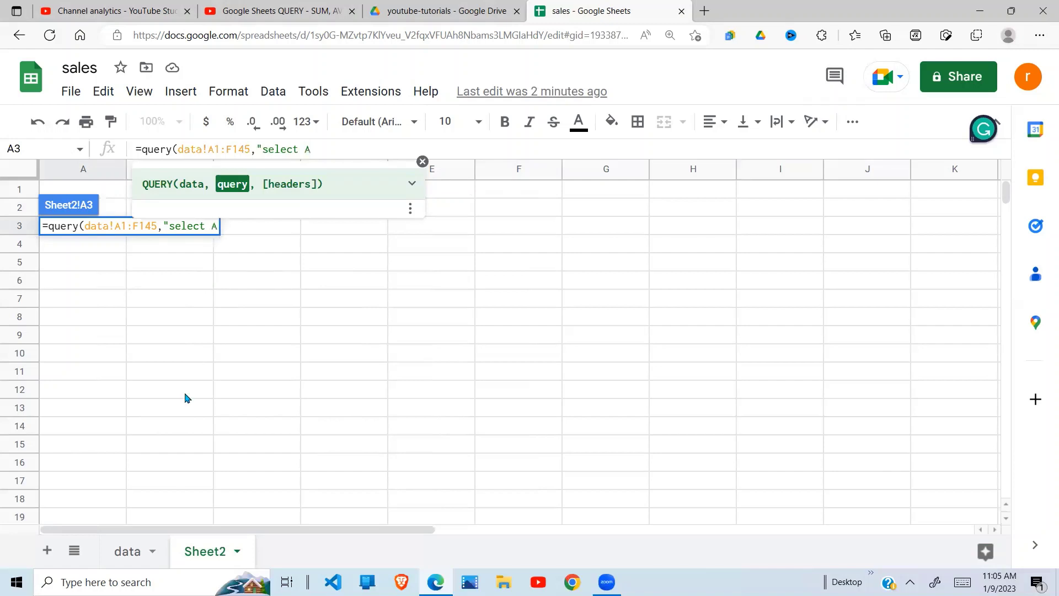
left_click(122, 559)
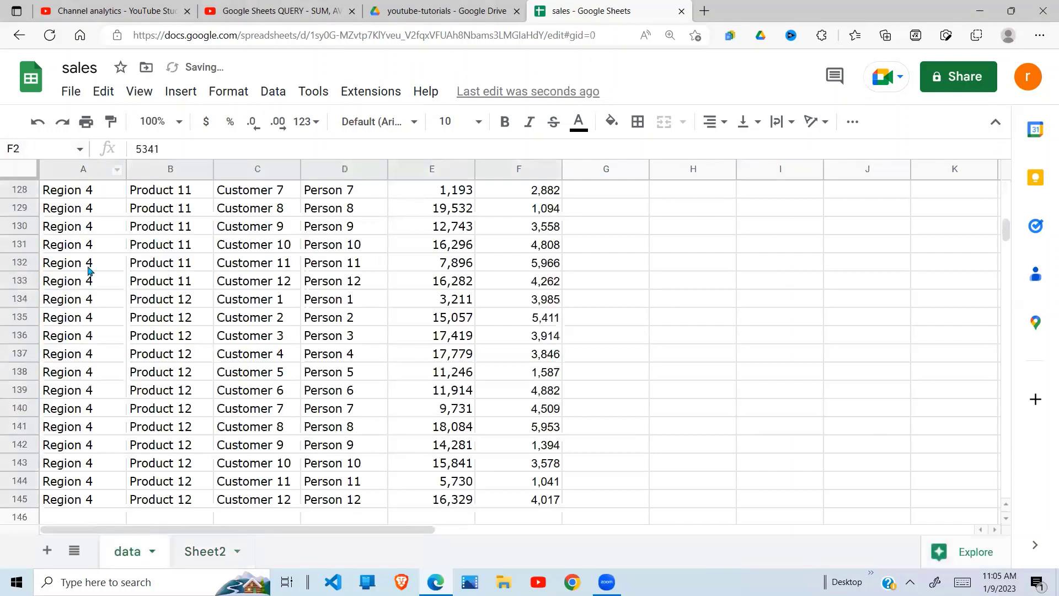
left_click(211, 553)
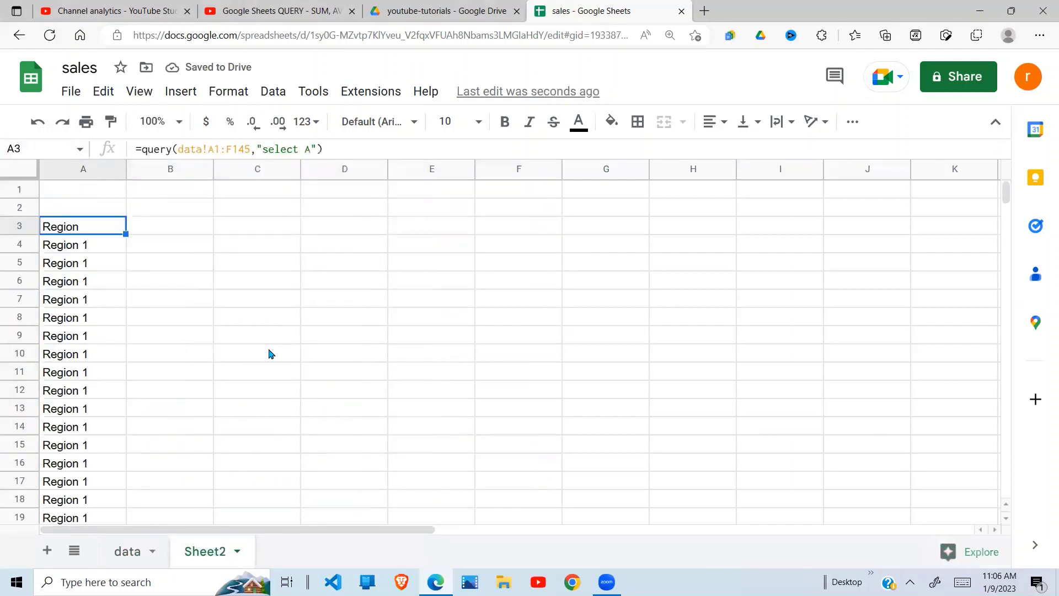
Step: Add a headers argument of 1 to make =query(data!A1:F145,"select A",1)
left_click(318, 149)
type(",")
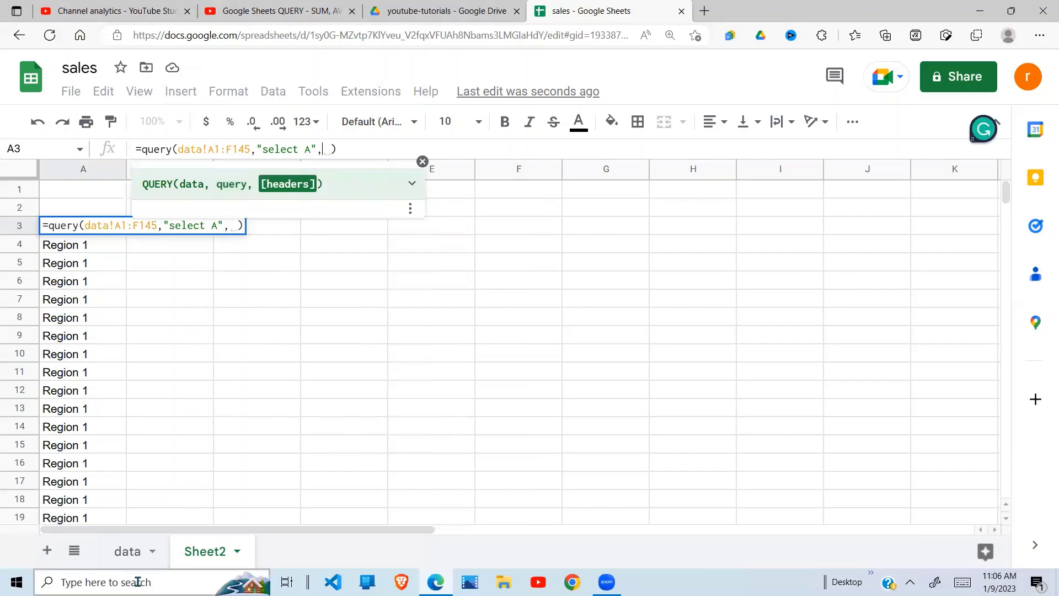
left_click(128, 551)
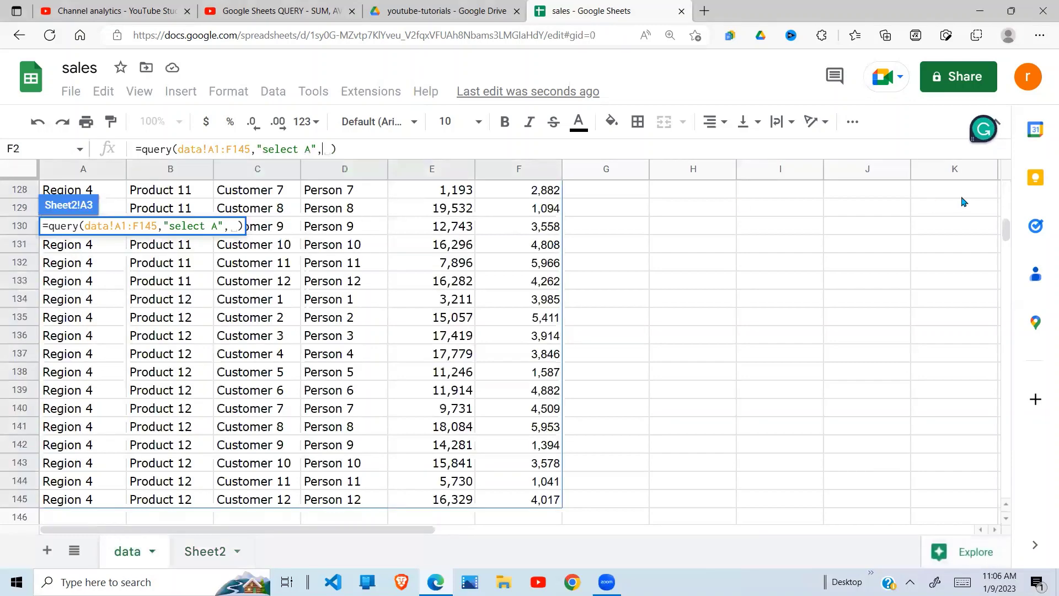
left_click_drag(1005, 234, 1006, 183)
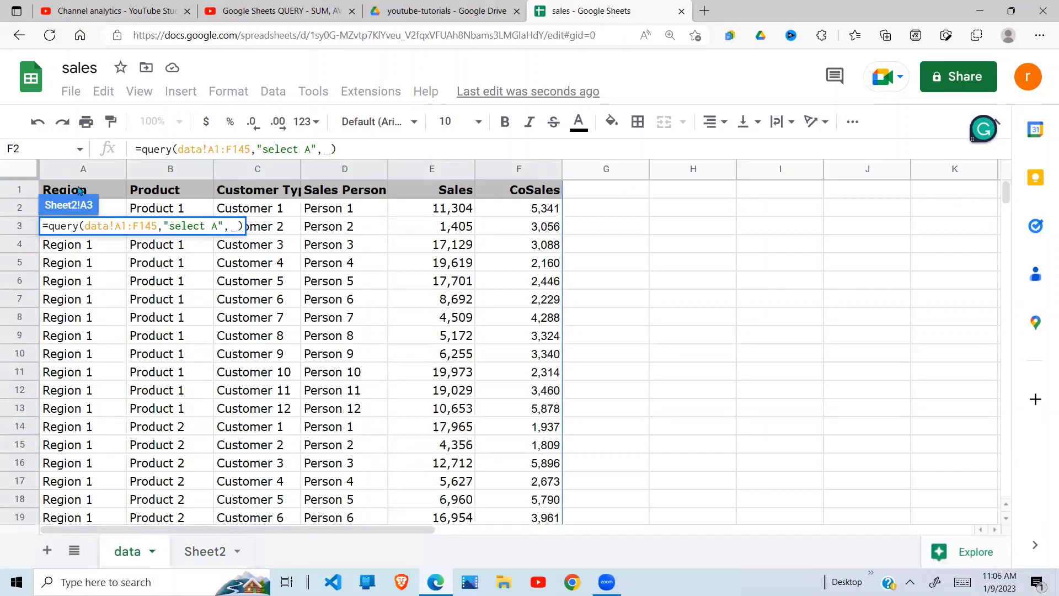
left_click(210, 551)
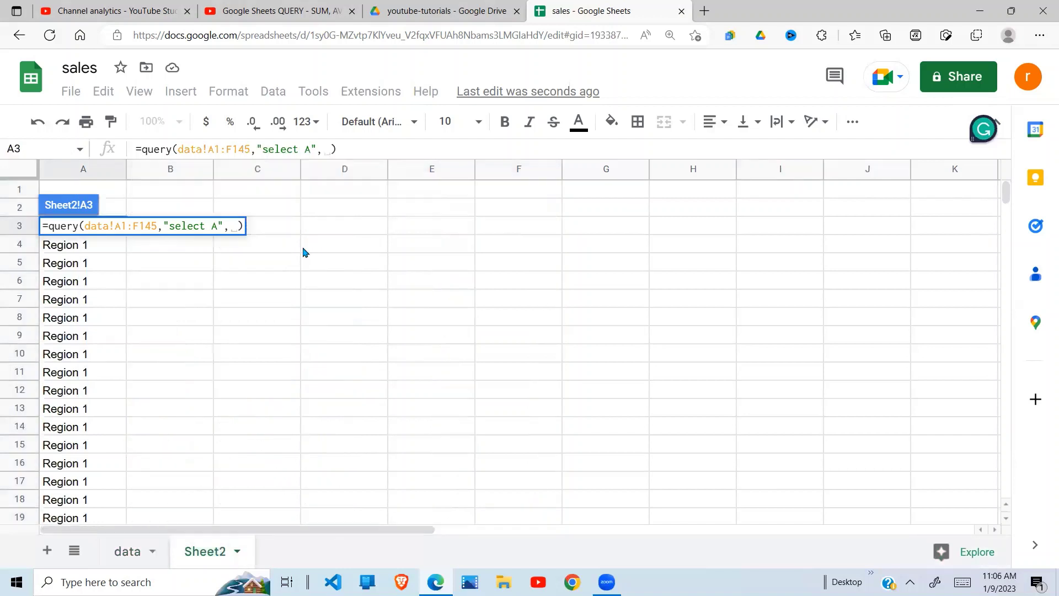
type("1")
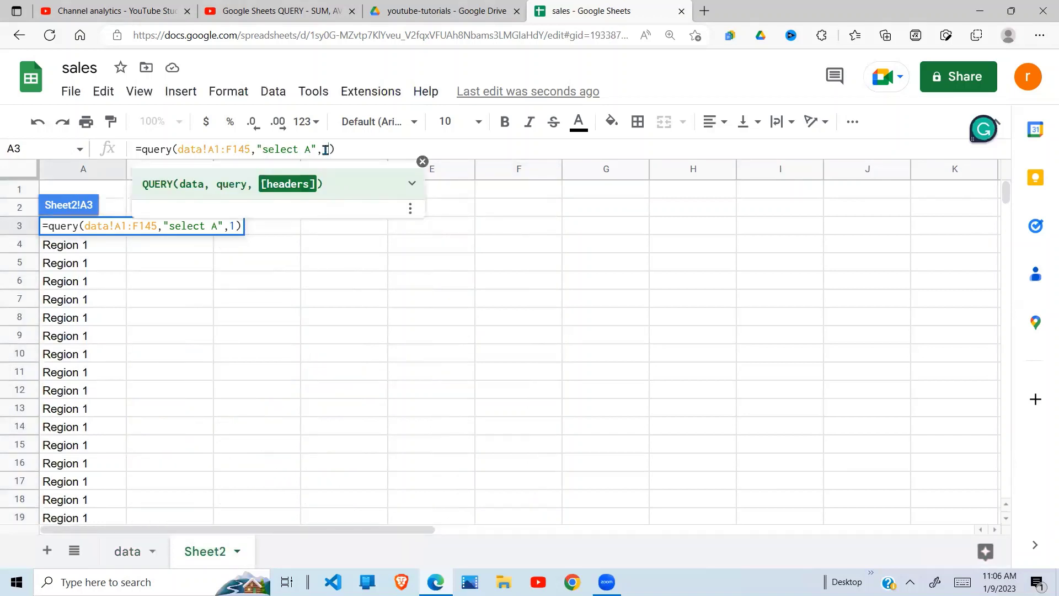
key("Return")
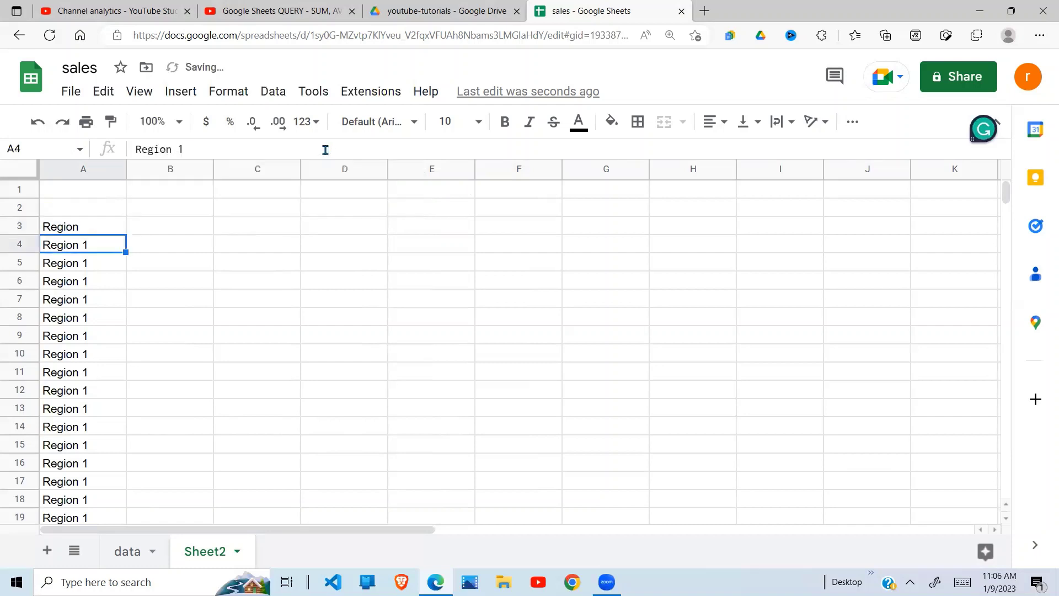
Step: Review the Region results and select the "select A" string in A3's formula
left_click(141, 356)
left_click(95, 228)
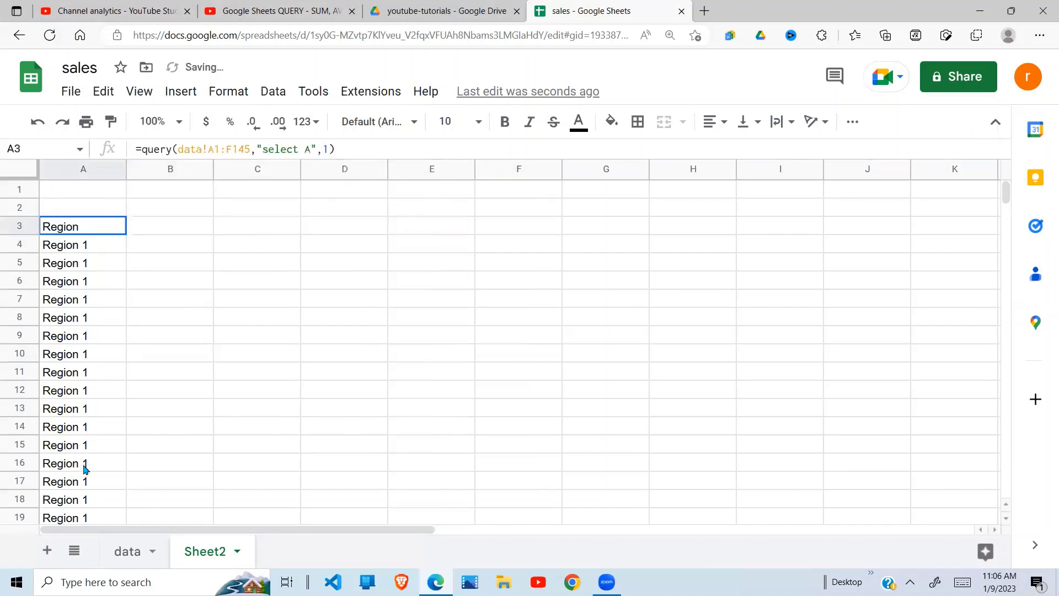
left_click(85, 480, "shift")
left_click(168, 428)
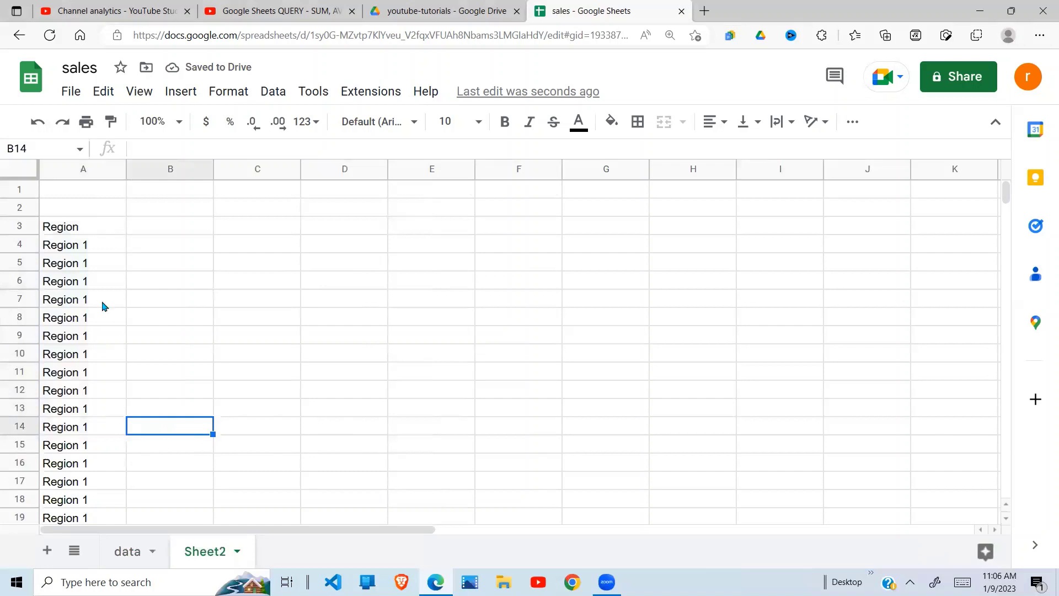
left_click(94, 227)
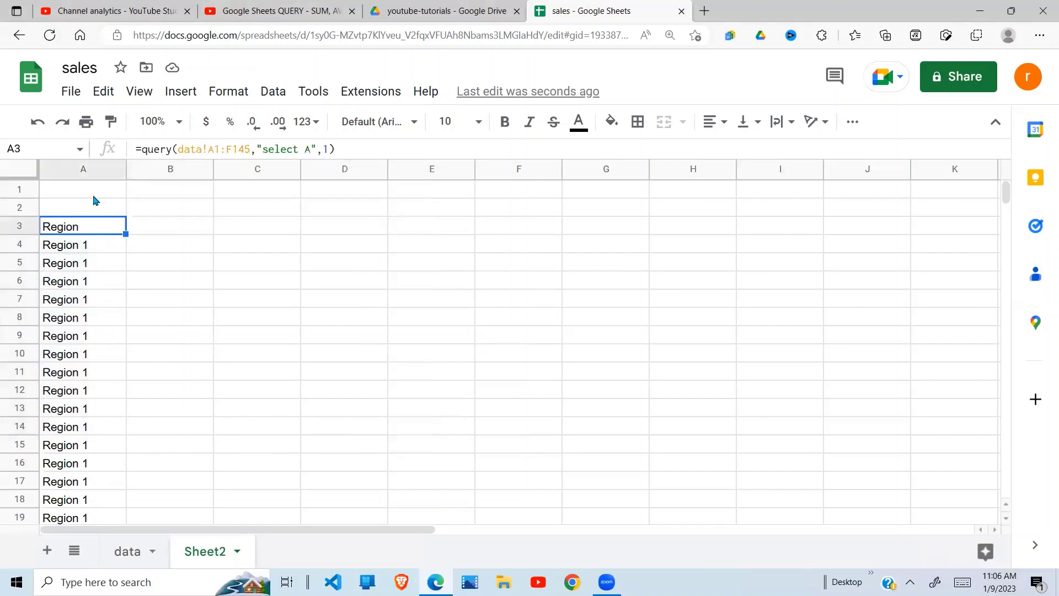
left_click(95, 195)
left_click(82, 222)
left_click(91, 190)
left_click(79, 232)
left_click_drag(315, 150, 257, 149)
key("ctrl+c")
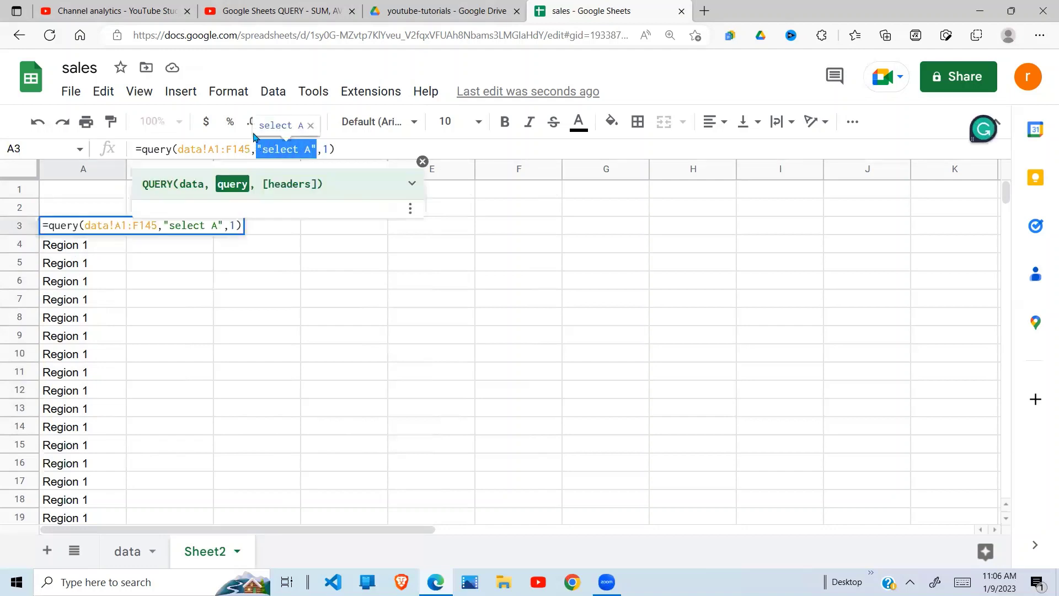
Step: Store the query text "select A" in cell A1
key("Escape")
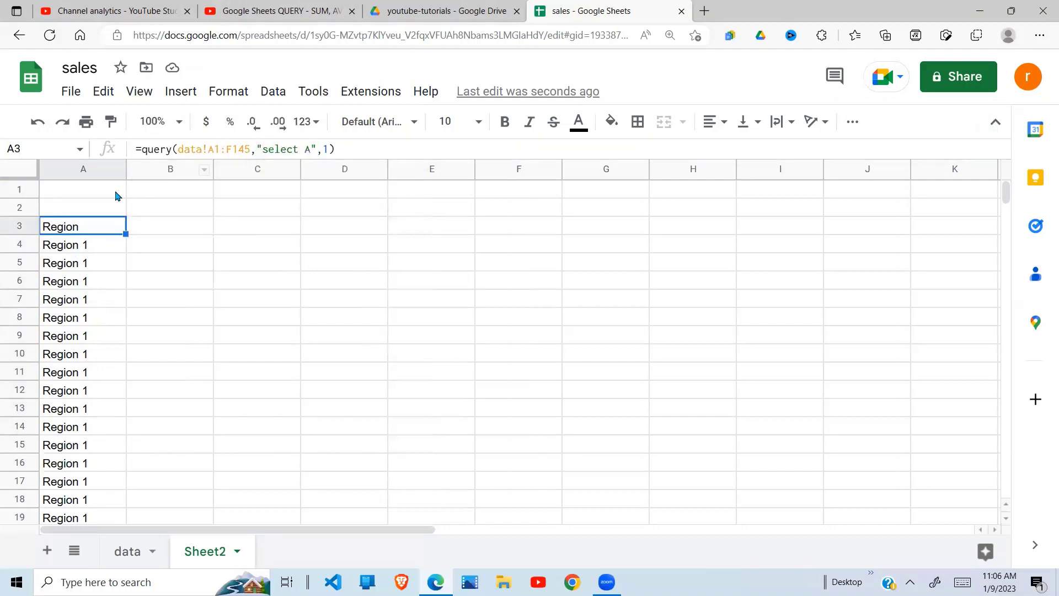
left_click(117, 196)
type("=")
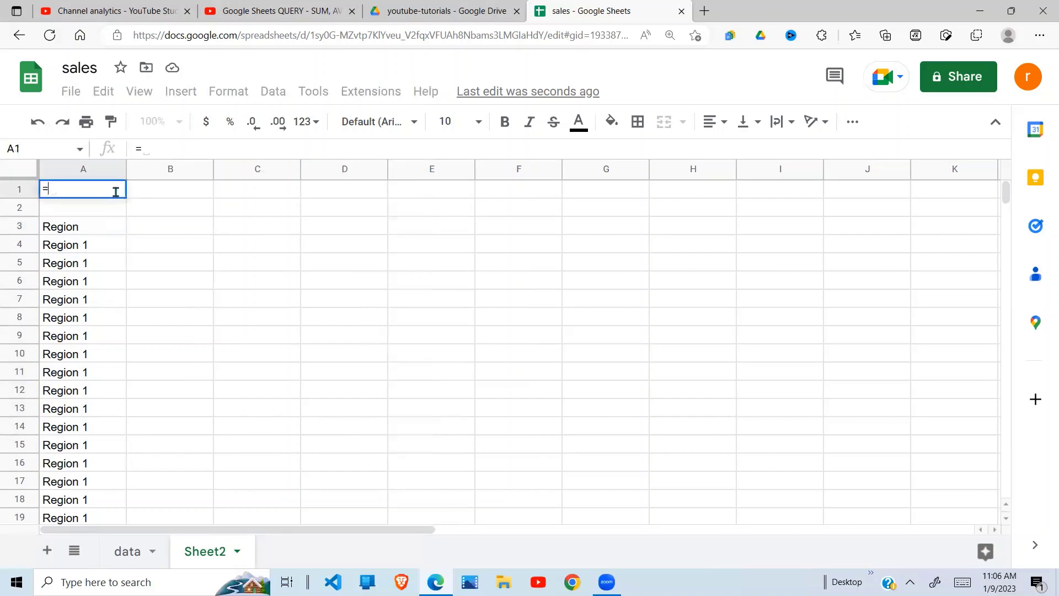
key("ctrl+v")
key("Return")
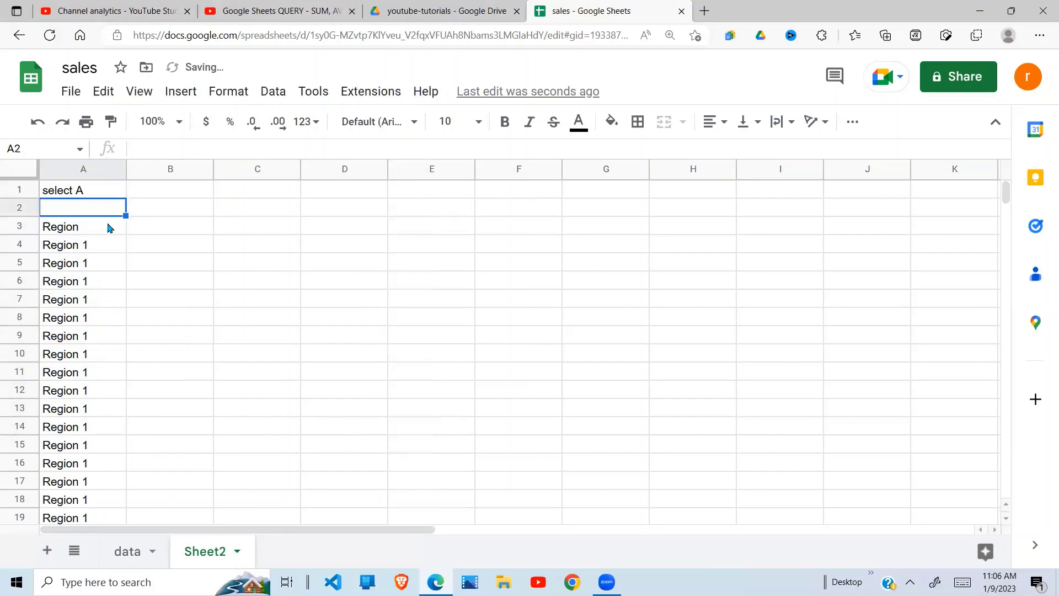
Step: Make A3's formula reference A1 as its query: =query(data!A1:F145,A1,1)
left_click(97, 232)
left_click(315, 148)
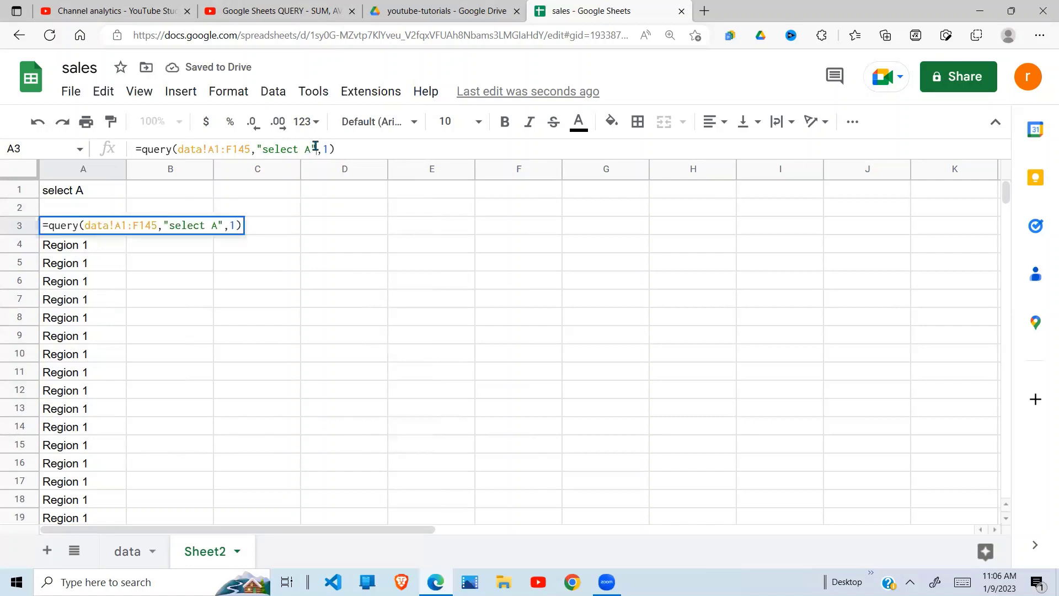
key("BackSpace")
key("BackSpace")
key("BackSpace")
key("BackSpace")
key("BackSpace")
key("BackSpace")
key("BackSpace")
key("BackSpace")
key("BackSpace")
key("BackSpace")
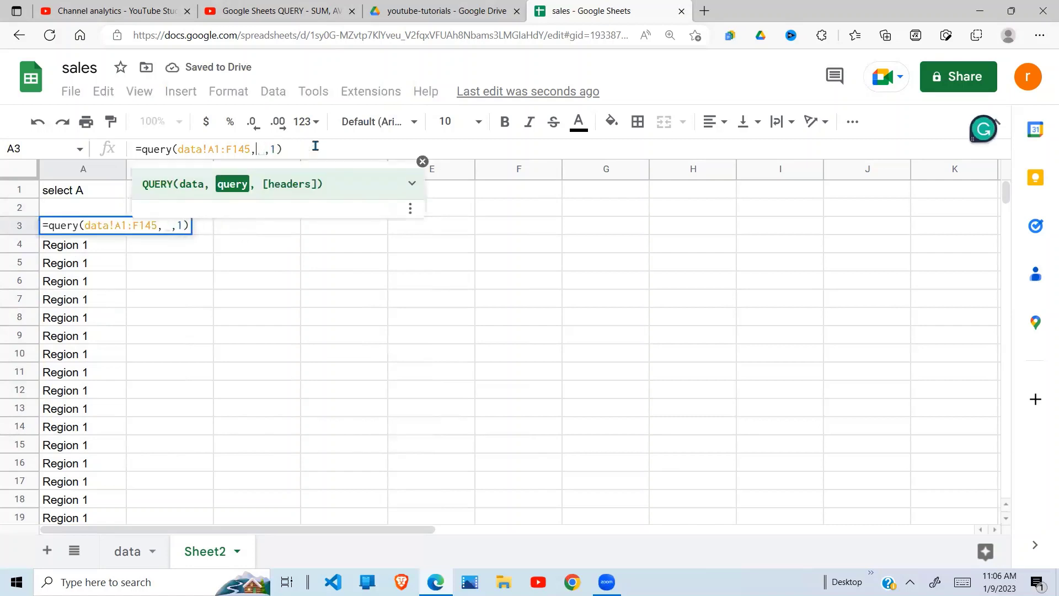
left_click(94, 197)
key("Return")
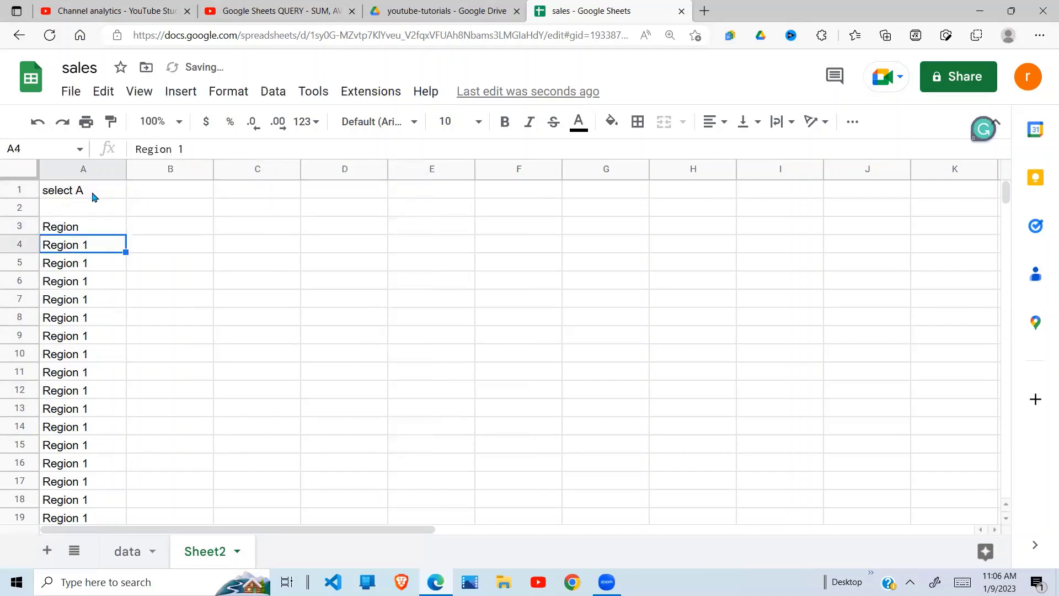
left_click(88, 232)
Step: Change the A1 query text to "select A,E" to add the Sales column
left_click(138, 553)
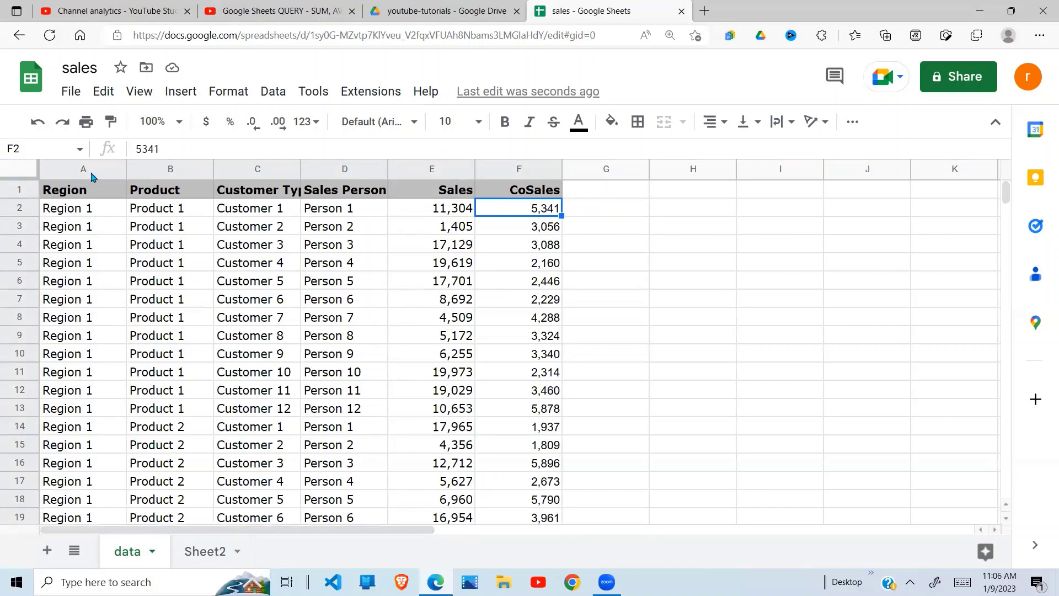
left_click(207, 552)
left_click(103, 190)
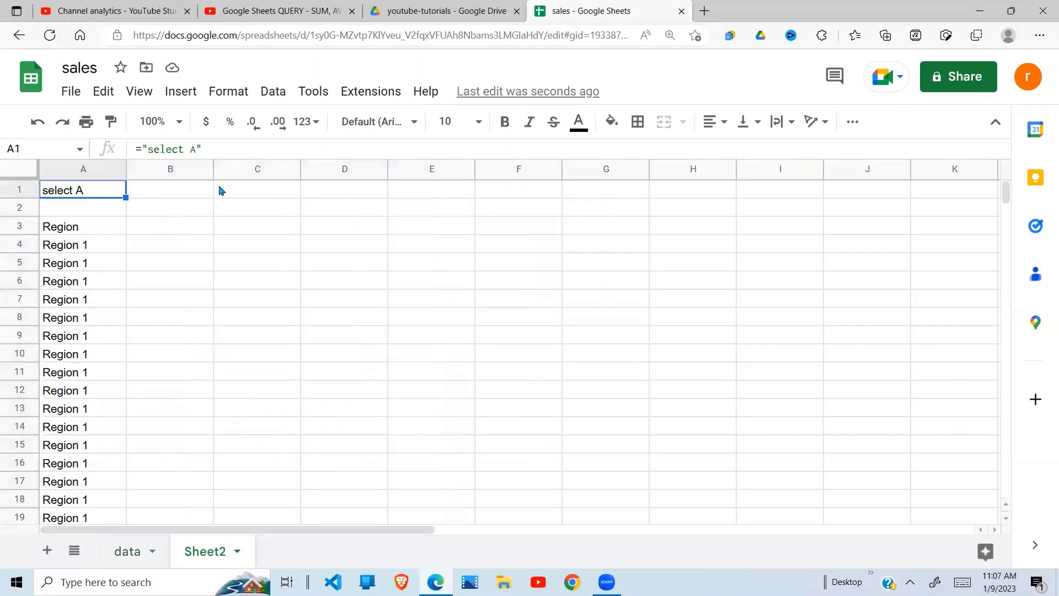
left_click(196, 151)
type(",")
type("e")
type("e")
key("BackSpace")
type("E")
key("Return")
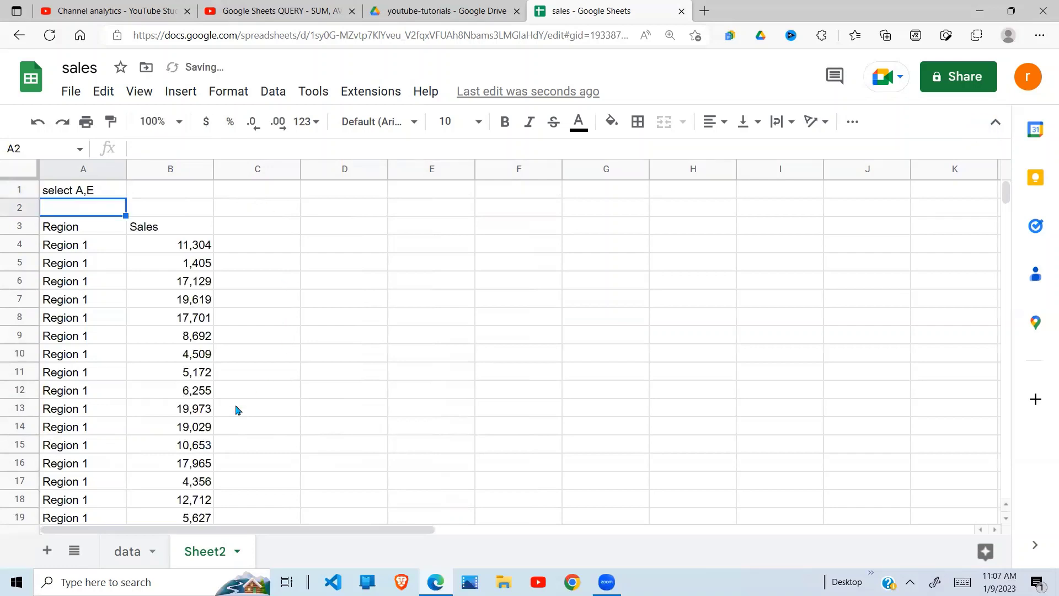
Step: Check the returned Region and Sales values against the A3 formula and A1 text
left_click(237, 410)
left_click(125, 277)
left_click(101, 225)
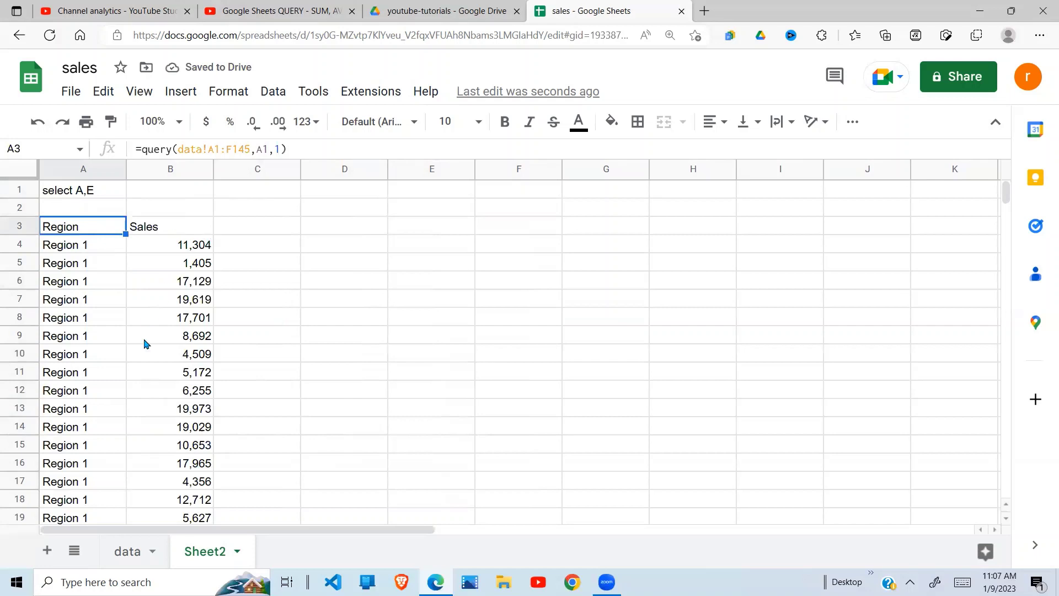
left_click(86, 194)
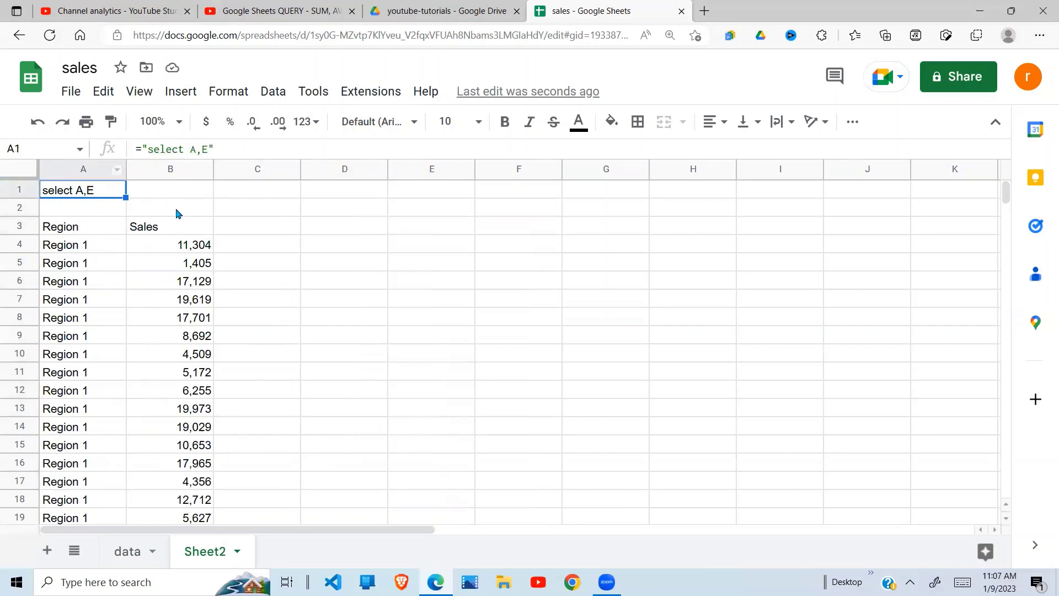
left_click(188, 250)
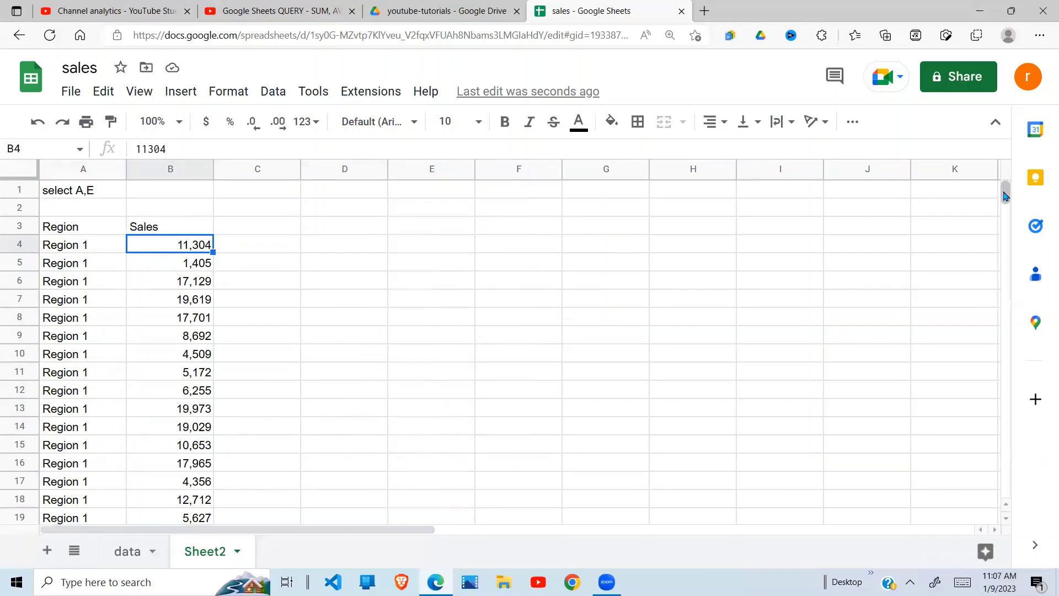
left_click_drag(1006, 197, 1009, 106)
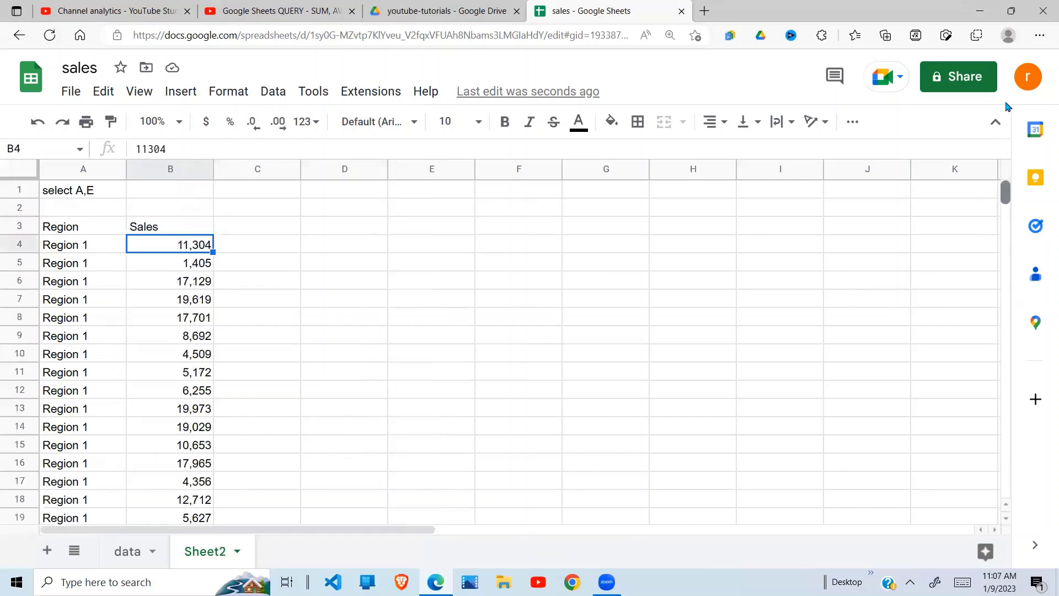
left_click(99, 267)
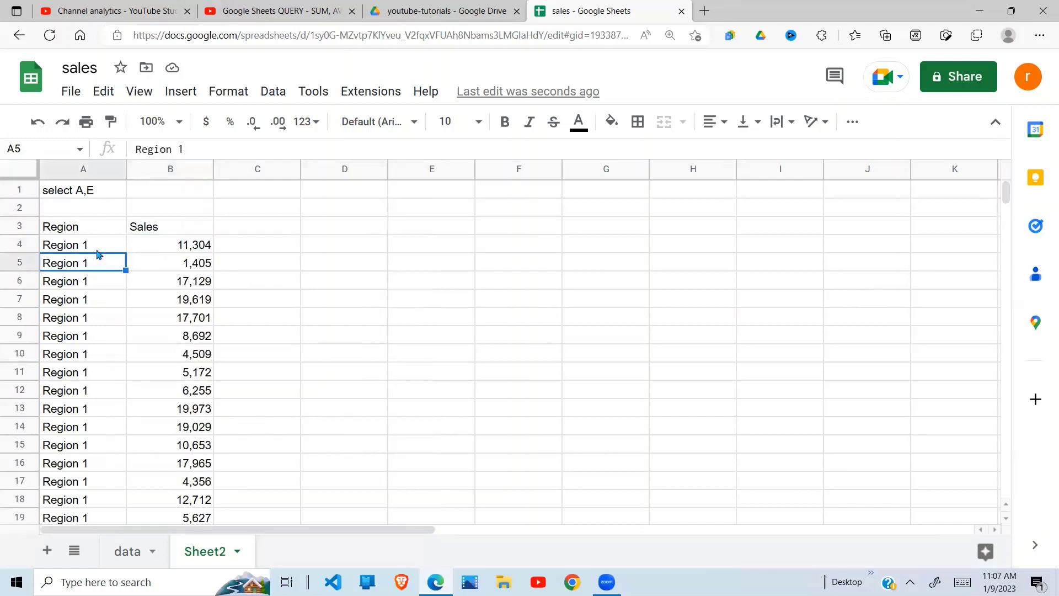
left_click(107, 197)
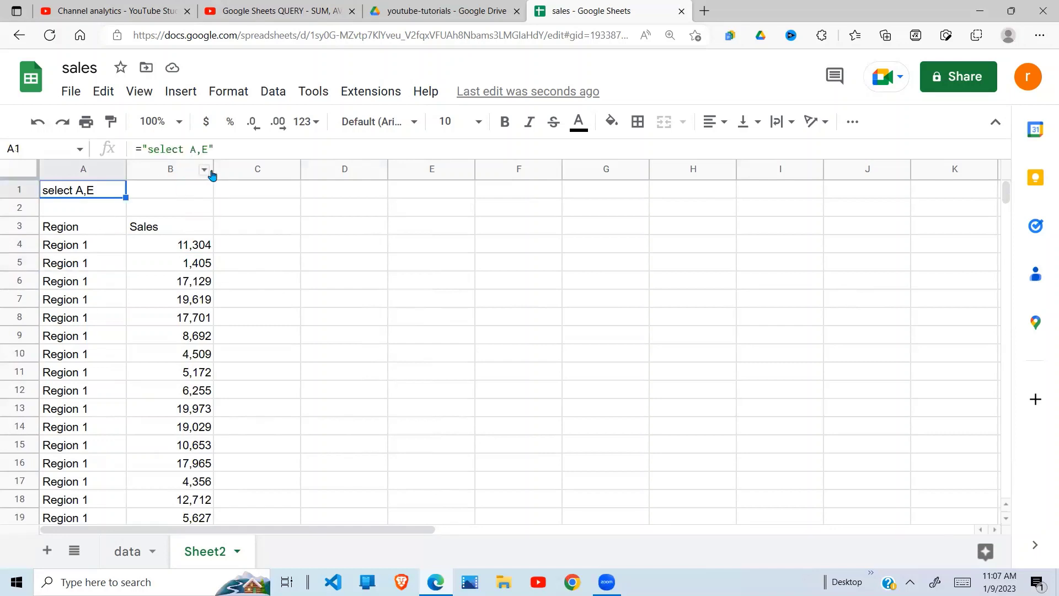
Step: Change A1's query text to "select A,SUM(E) GROUP BY A"
key("F2")
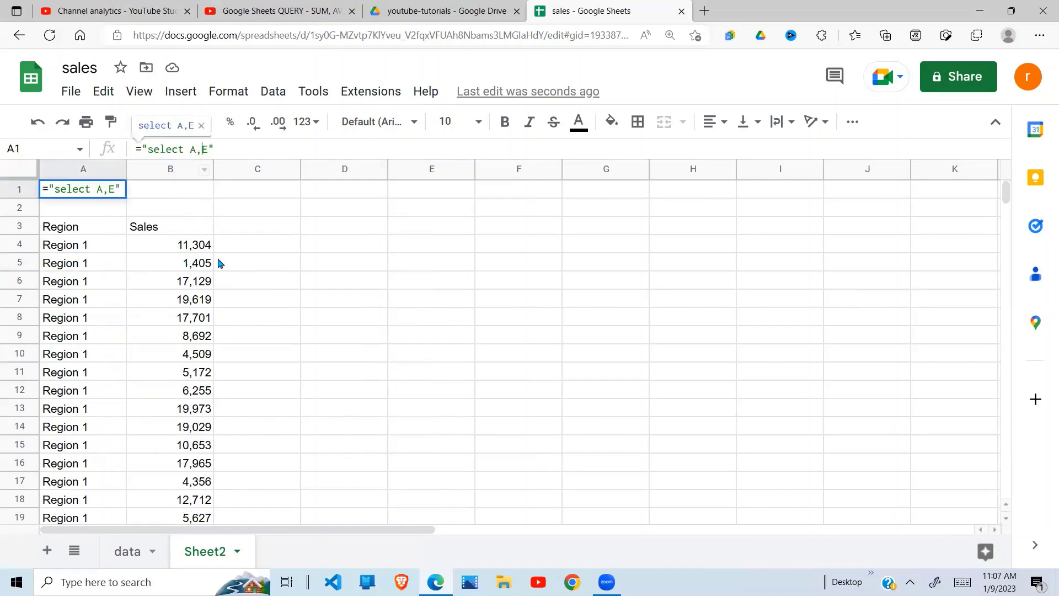
type("SUM")
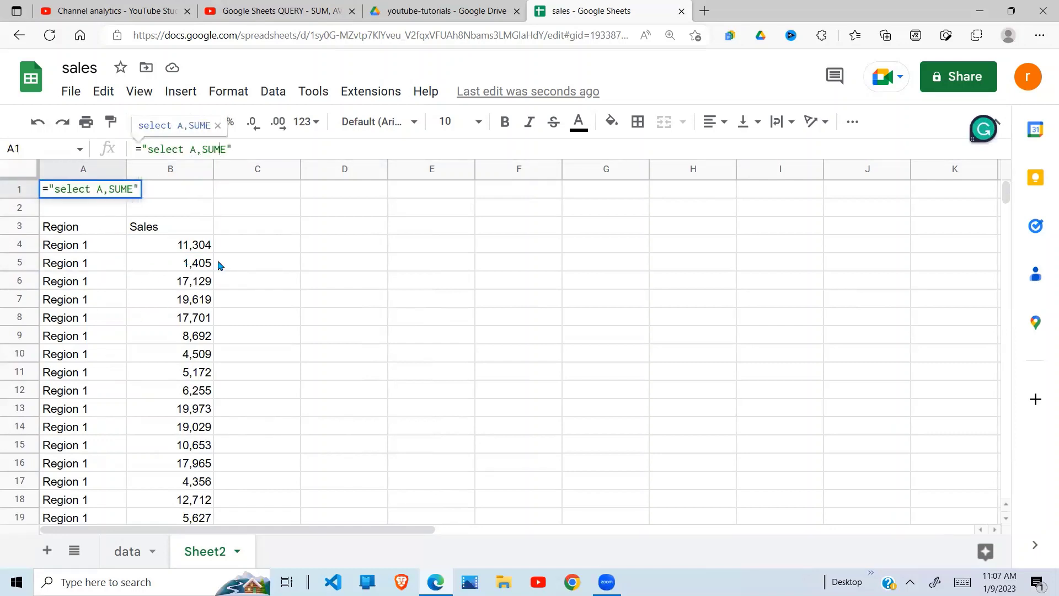
type("(E) GROUP BY")
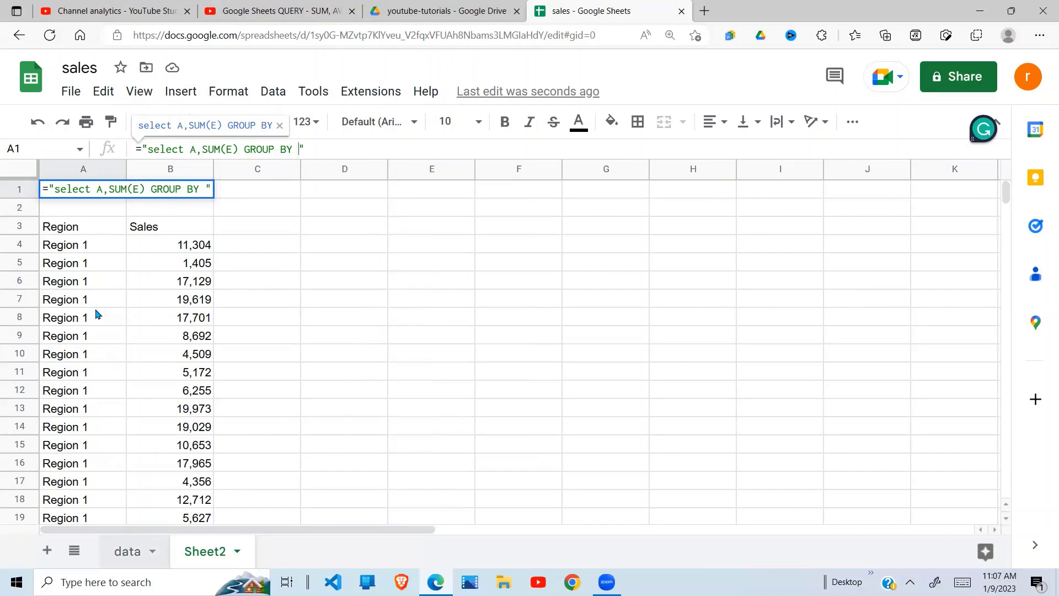
left_click(127, 549)
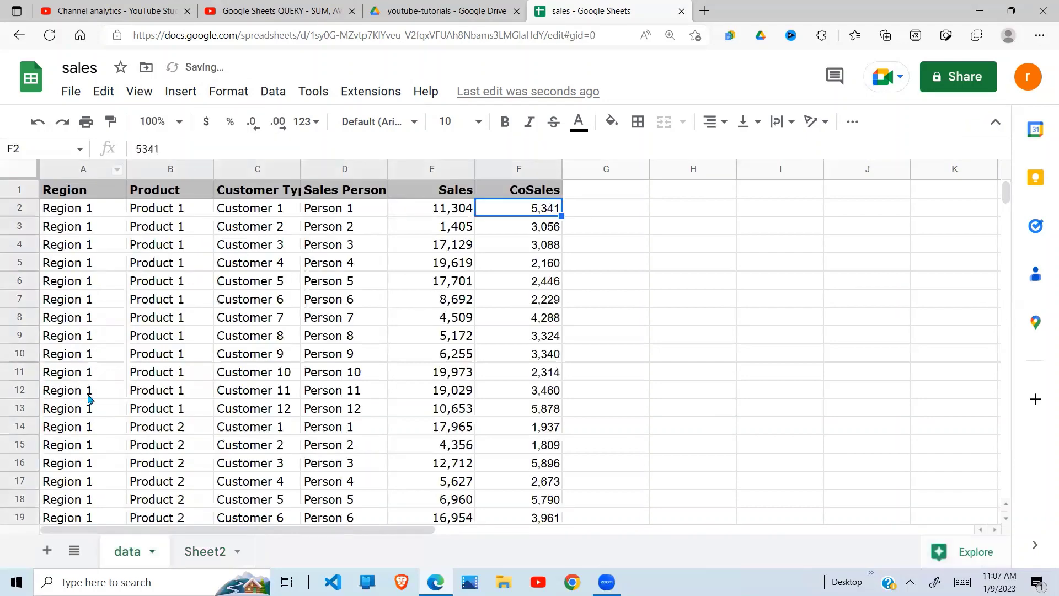
left_click(214, 549)
left_click(297, 143)
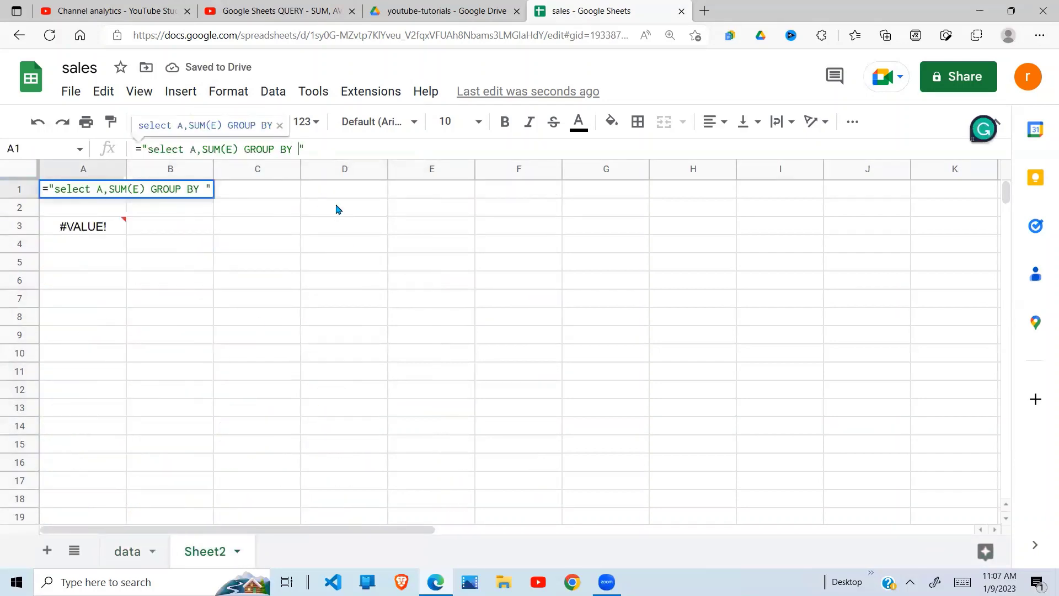
type("A")
key("Return")
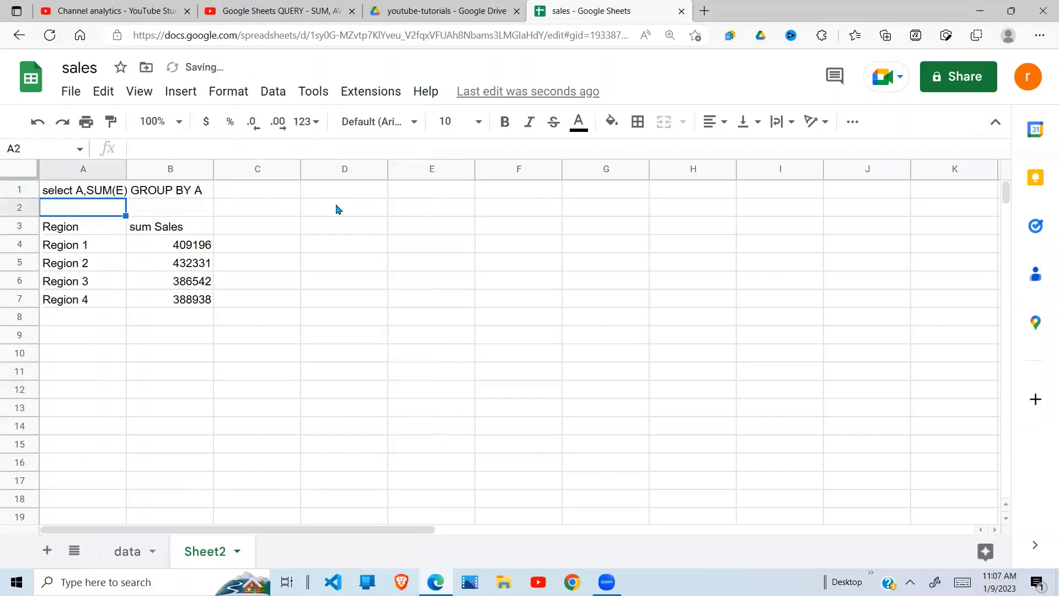
Step: Compare the four regional totals in B4:B7 with the data sheet's Sales column sum
left_click(260, 282)
left_click(106, 253)
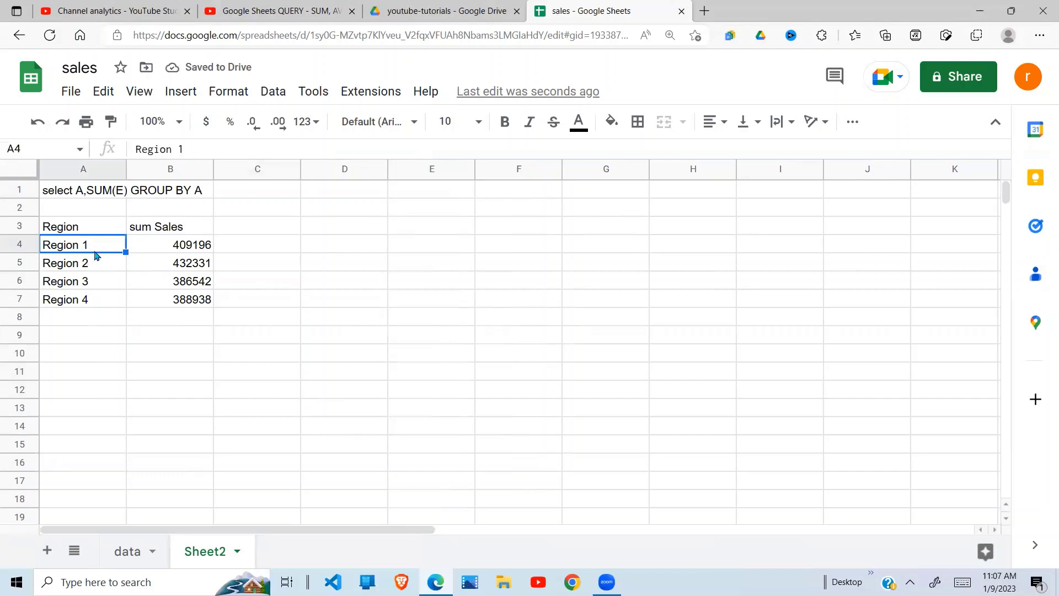
left_click(150, 250)
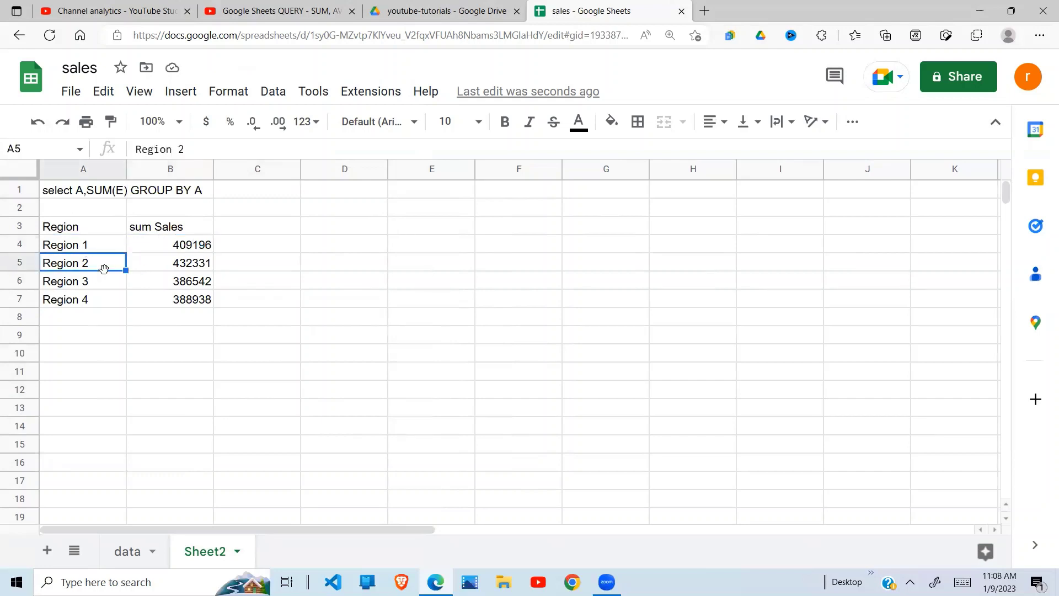
left_click(161, 268)
left_click(80, 285)
left_click_drag(208, 244, 199, 301)
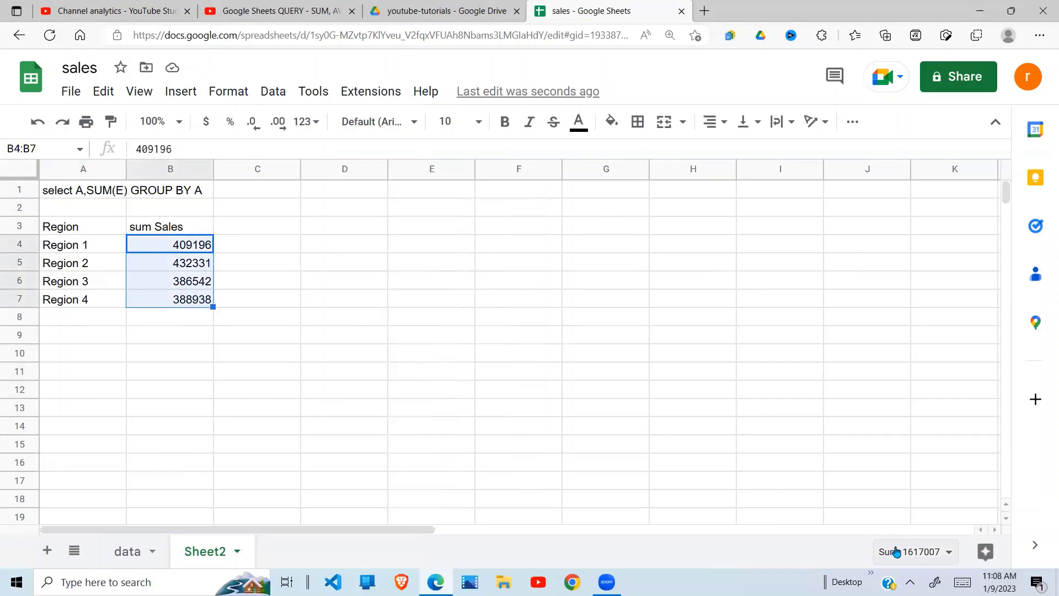
left_click(124, 551)
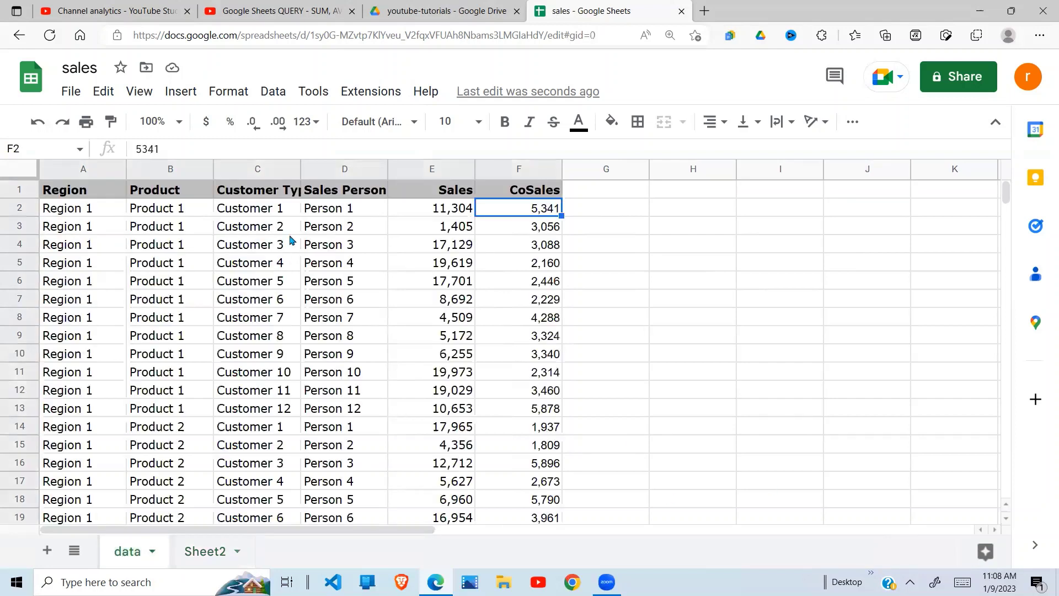
left_click(462, 168)
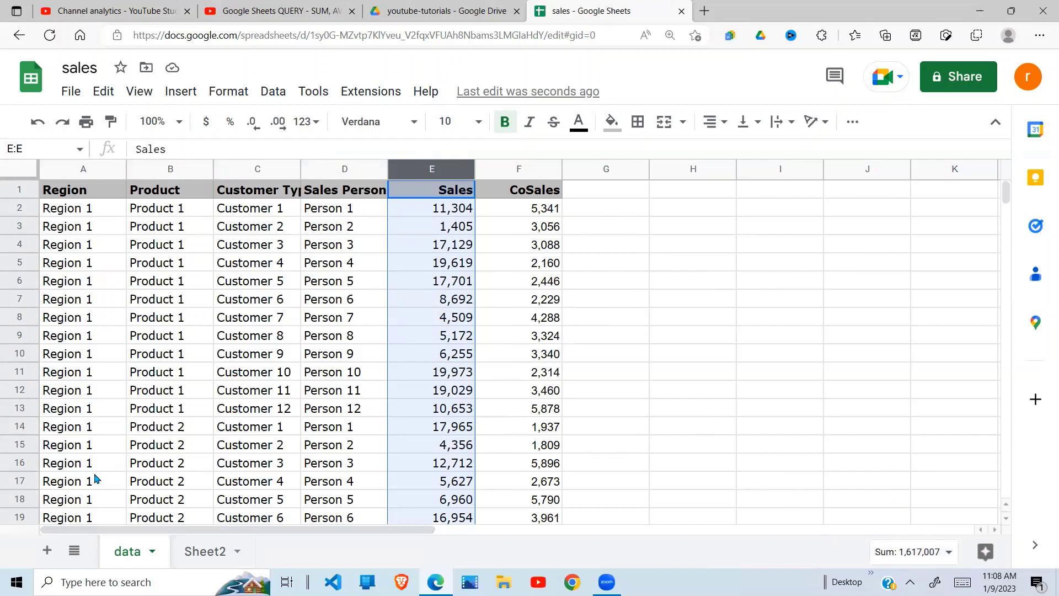
left_click(205, 551)
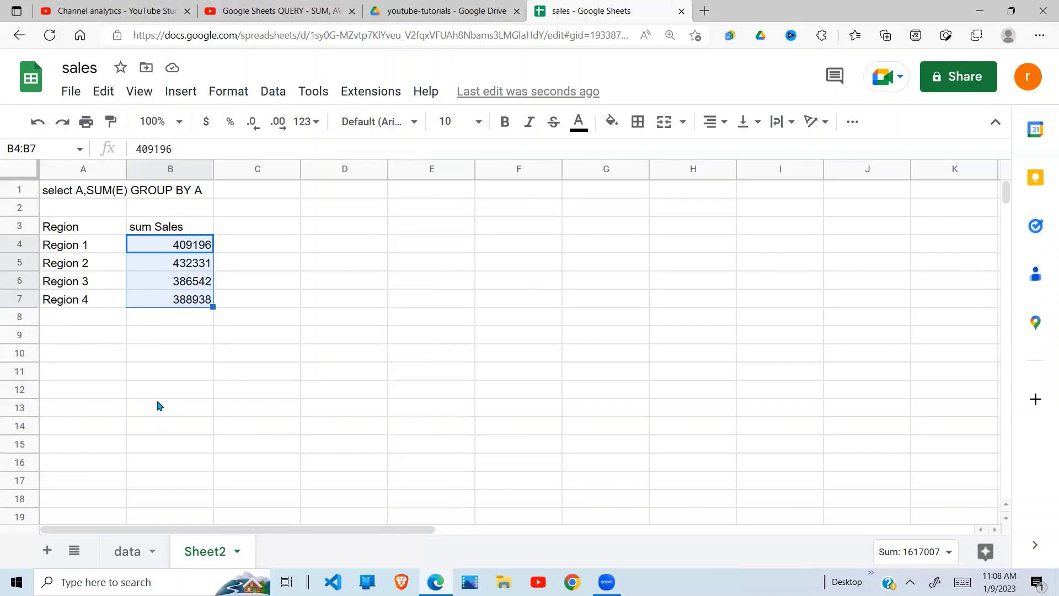
left_click(130, 551)
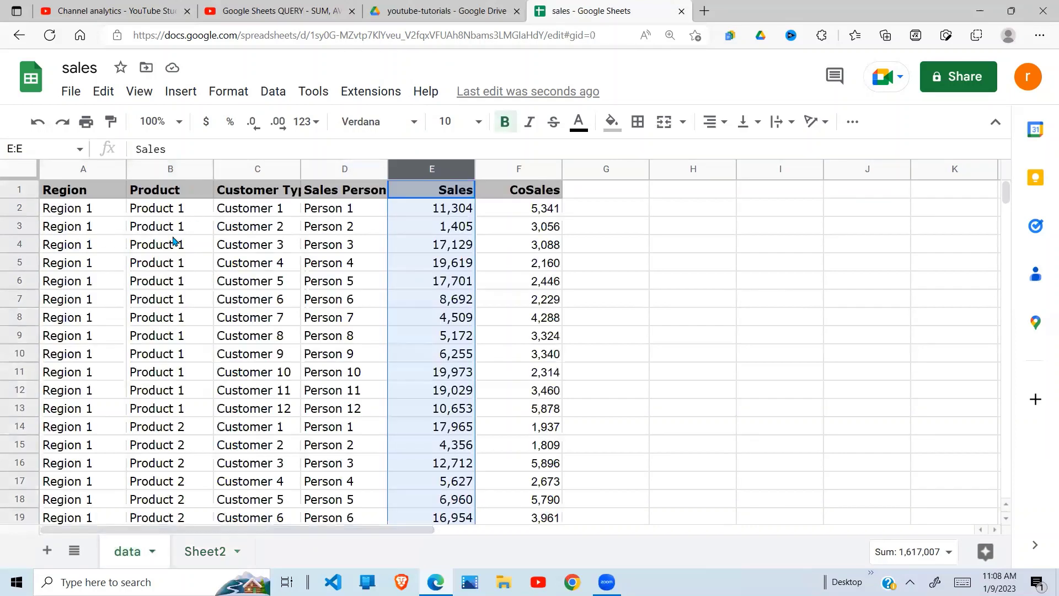
left_click(207, 552)
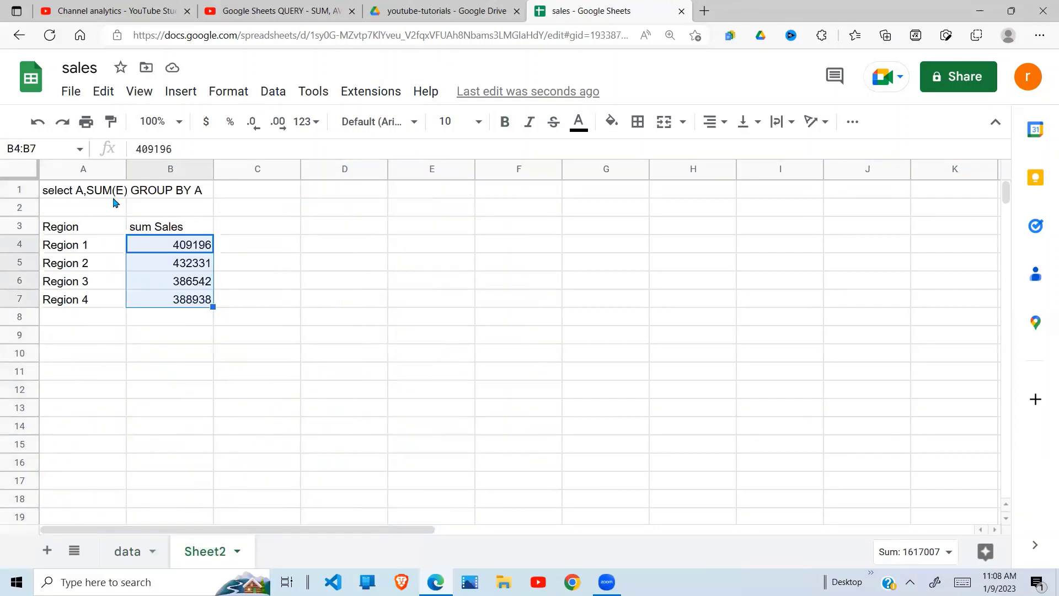
Step: Change A1's query text to "select B,SUM(E) GROUP BY B" to group by Product
double_click(80, 192)
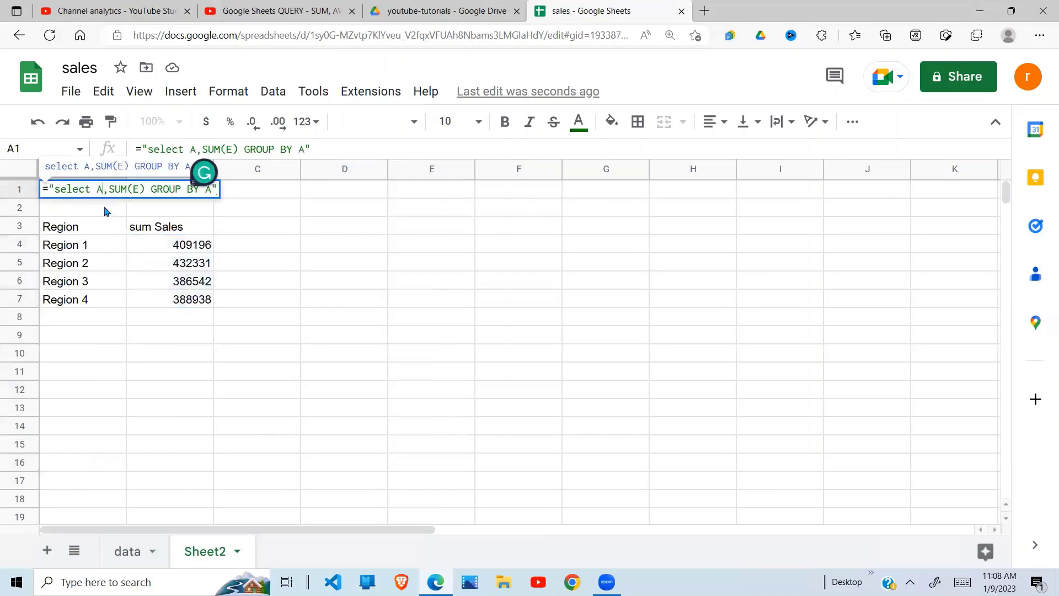
key("BackSpace")
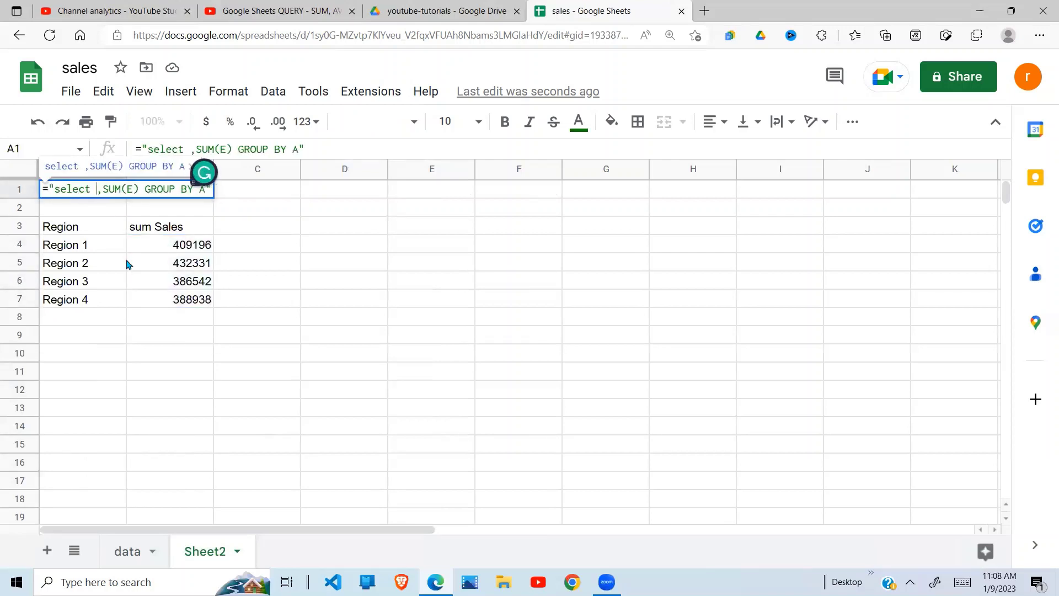
type("b")
key("BackSpace")
type("b")
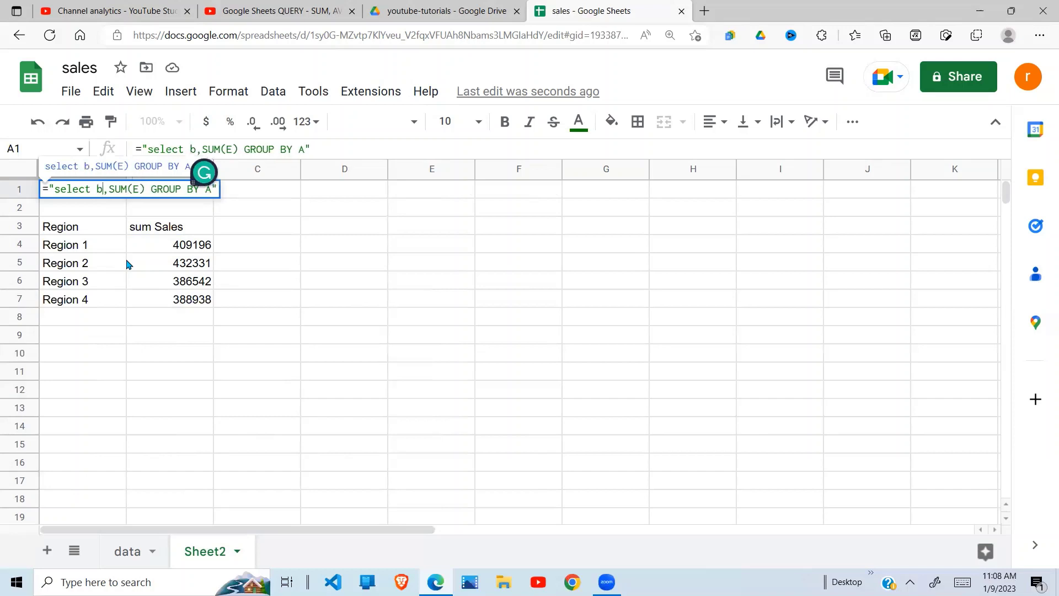
key("BackSpace")
type("B")
left_click(211, 191)
key("BackSpace")
type("B")
key("Return")
Step: Review the product names and their summed sales values
left_click(221, 362)
left_click(104, 246)
left_click(97, 442, "shift")
left_click_drag(204, 268, 187, 453)
left_click_drag(83, 251, 93, 463)
left_click_drag(190, 245, 207, 445)
left_click(229, 442)
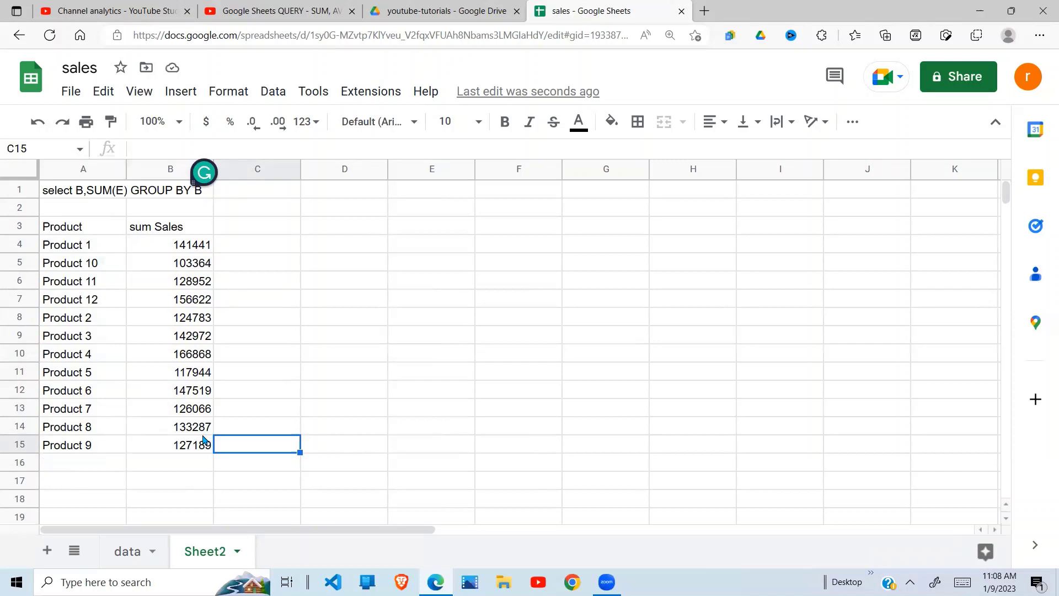
Step: Begin replacing SUM with COUNT in the A1 query text
left_click(73, 197)
left_click(220, 150)
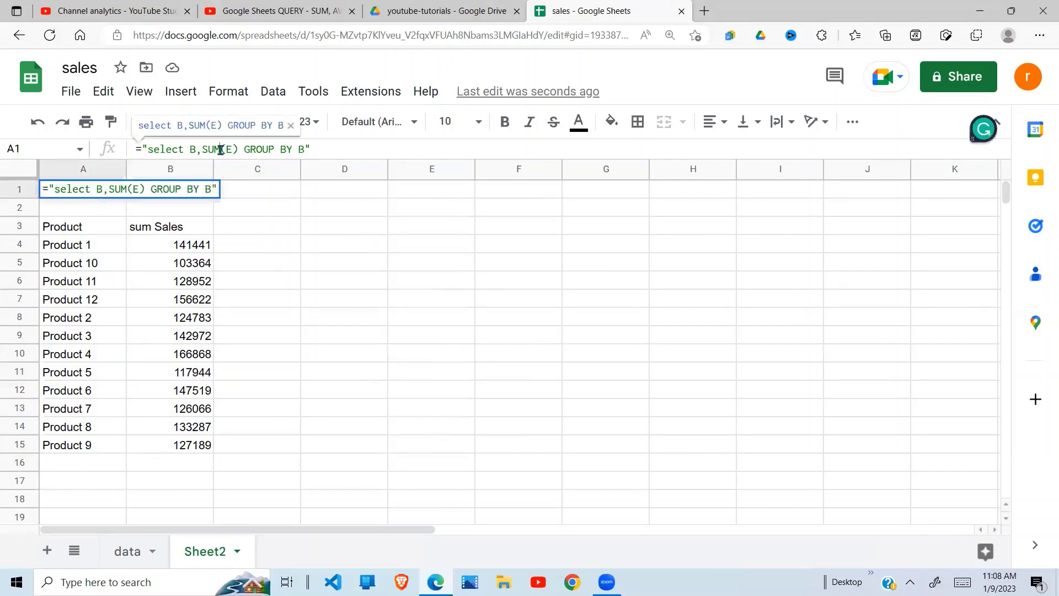
key("BackSpace")
key("BackSpace")
key("BackSpace")
type("COUNT")
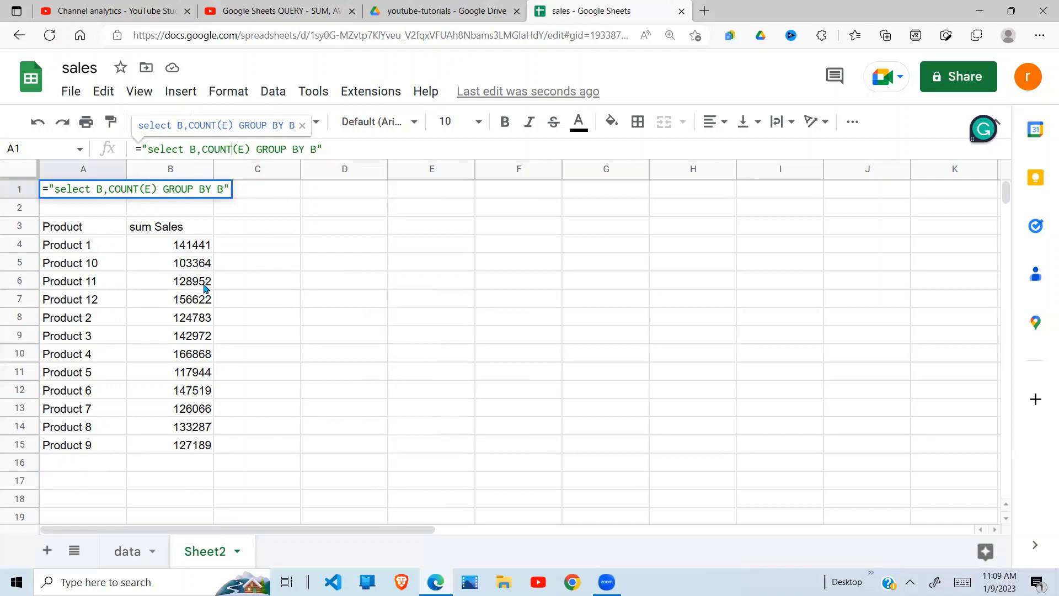
Step: Apply the COUNT(E) query and check the per-product count values
key("Return")
left_click(161, 379)
left_click(213, 247)
left_click_drag(210, 307, 201, 448)
left_click(262, 397)
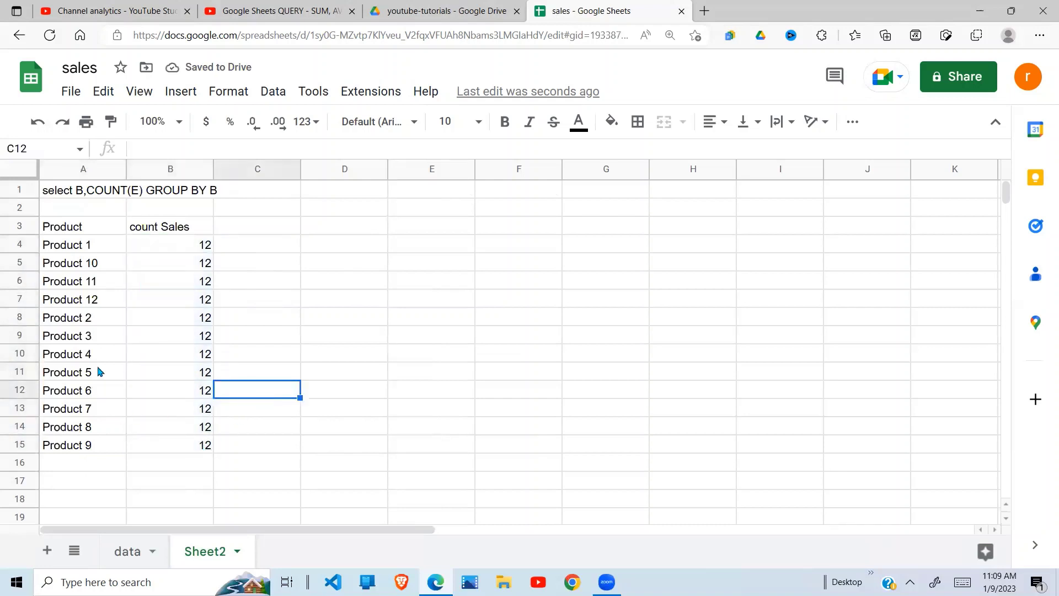
left_click(98, 324)
left_click(153, 414)
left_click(178, 356)
left_click(176, 230)
Step: Replace COUNT with AVG so A1 reads "select B,AVG(E) GROUP BY B"
left_click(77, 197)
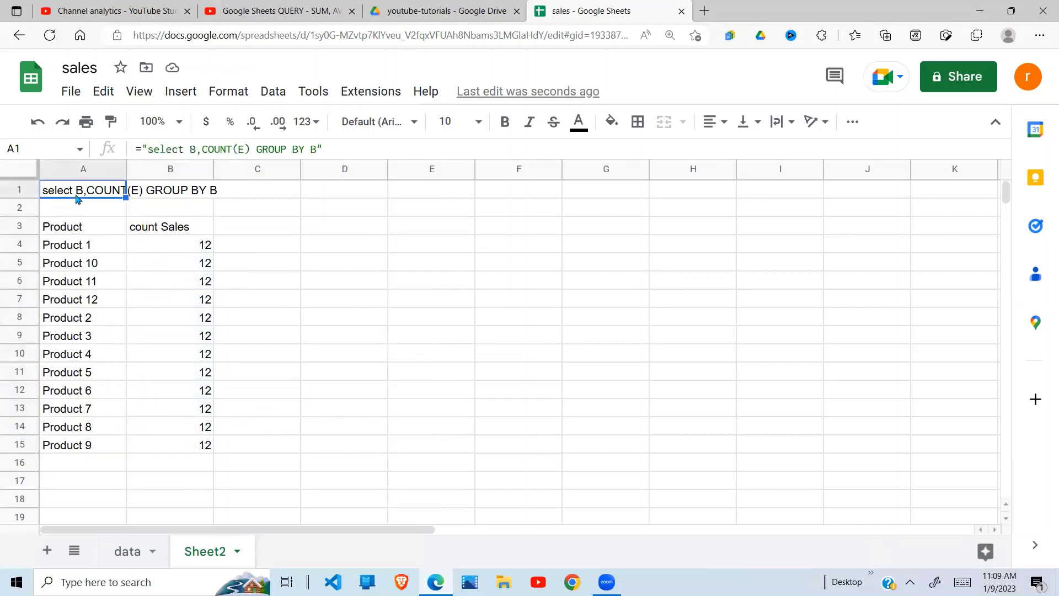
left_click(224, 150)
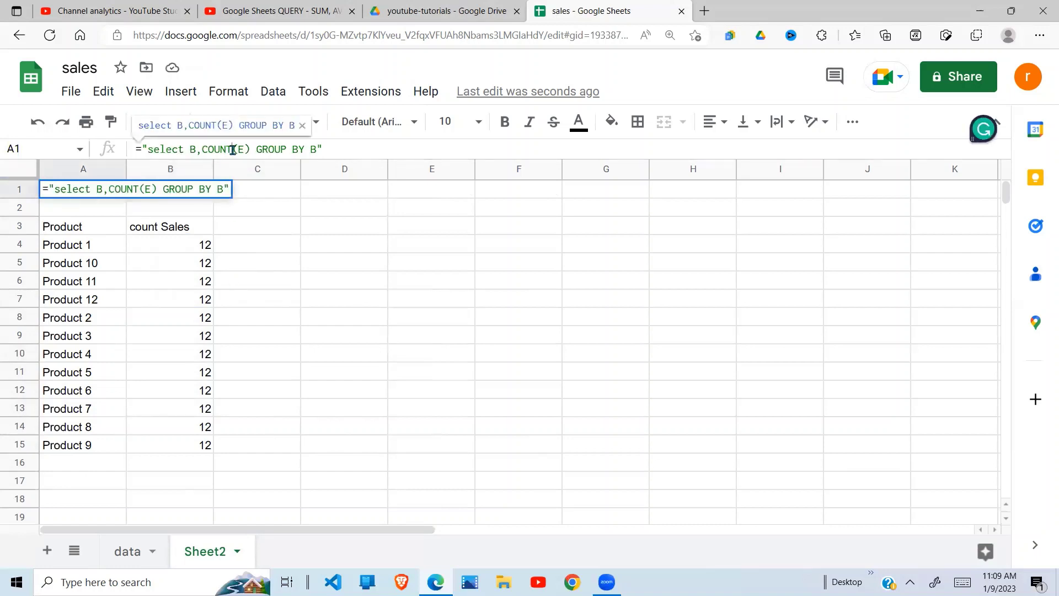
key("BackSpace")
key("BackSpace")
key("BackSpace")
key("BackSpace")
key("BackSpace")
type("AV")
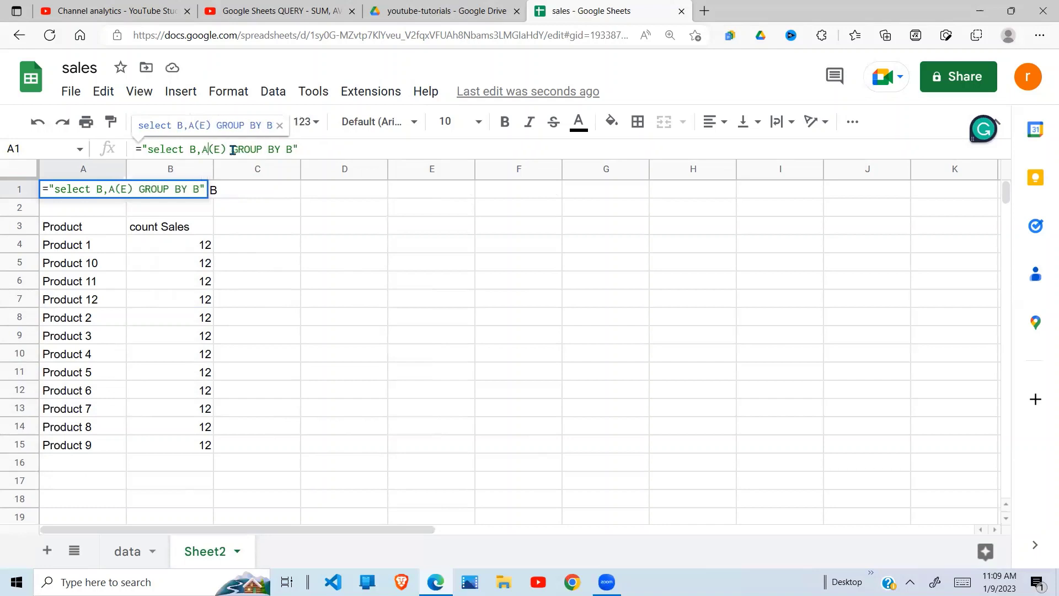
type("G")
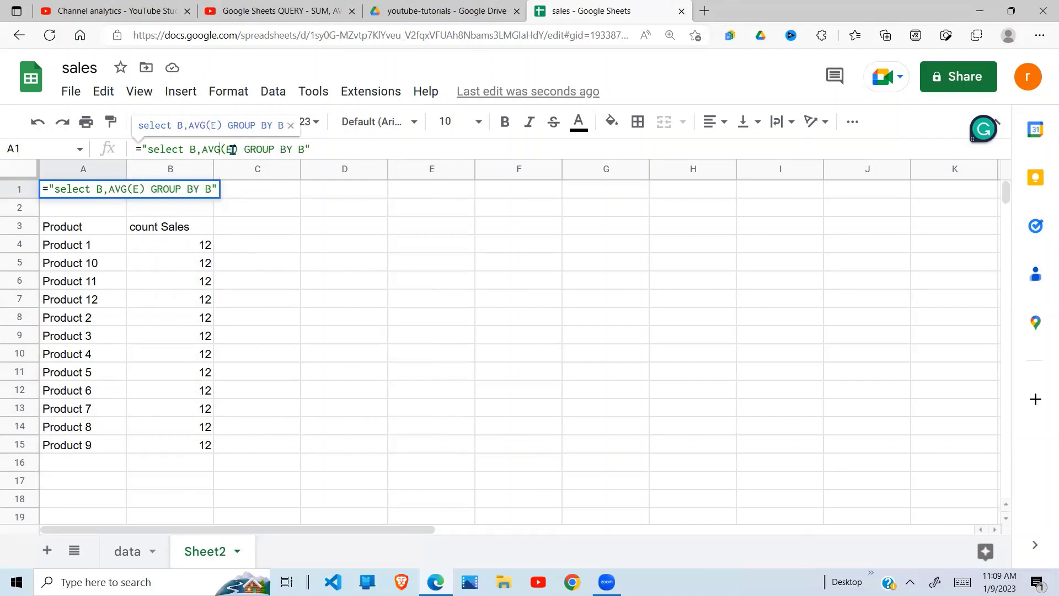
key("Return")
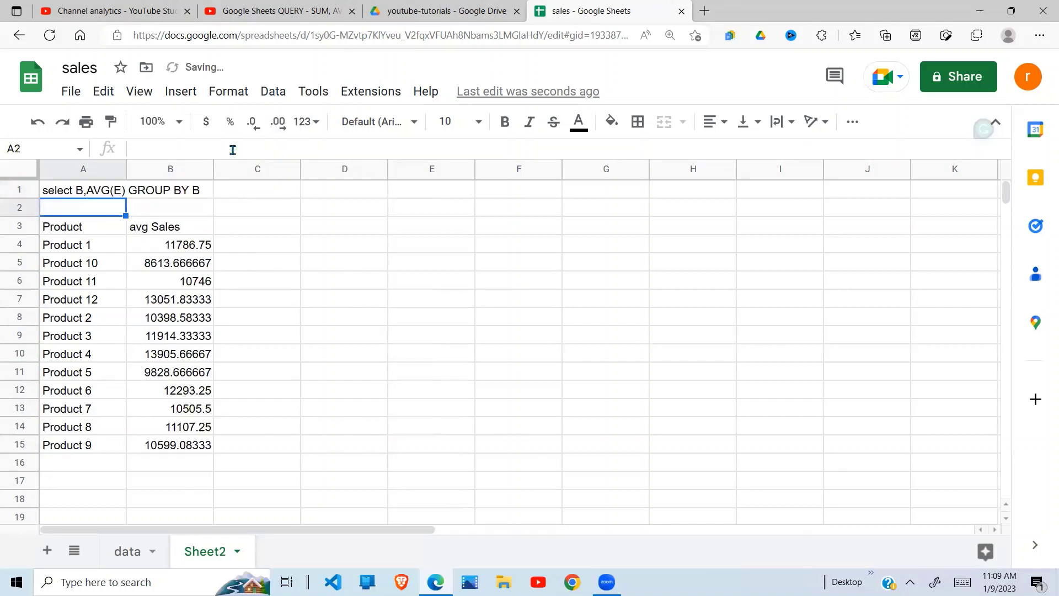
Step: Review the per-product average Sales values and the A1 query text
left_click(254, 312)
left_click_drag(212, 246, 194, 445)
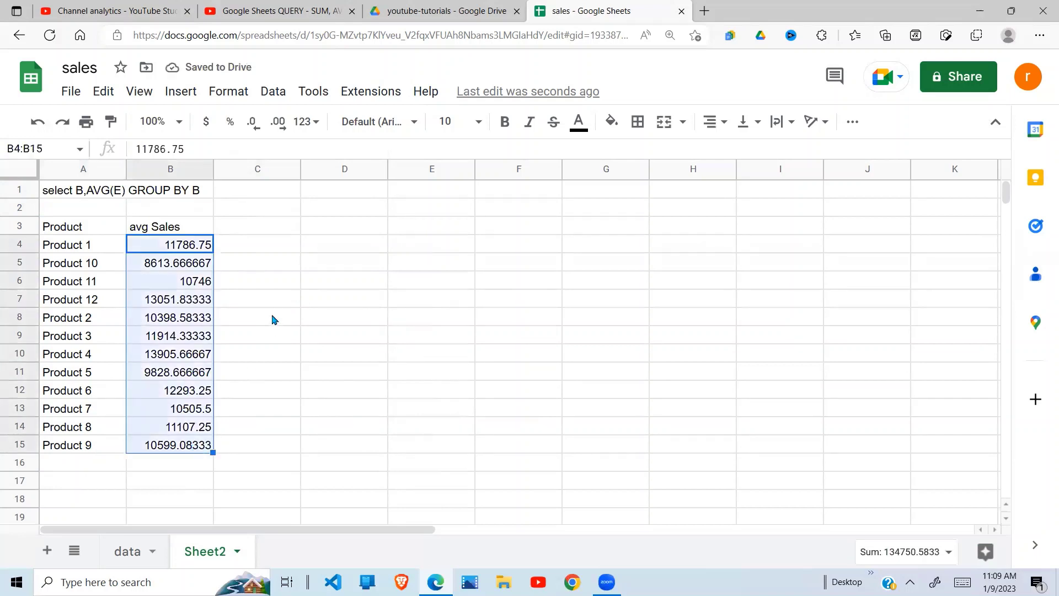
left_click(185, 288)
left_click(76, 231)
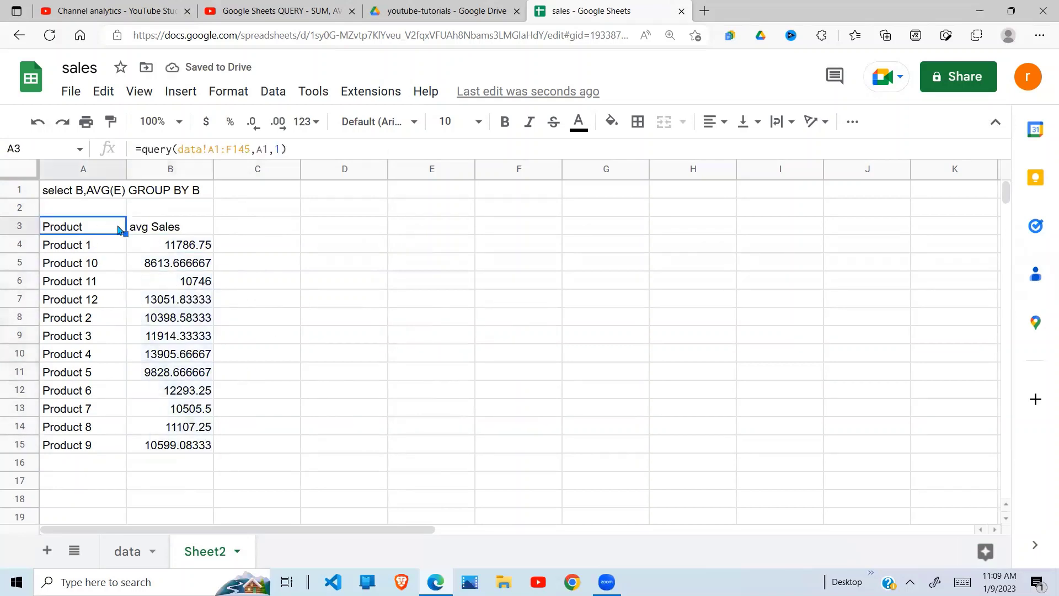
left_click(174, 249)
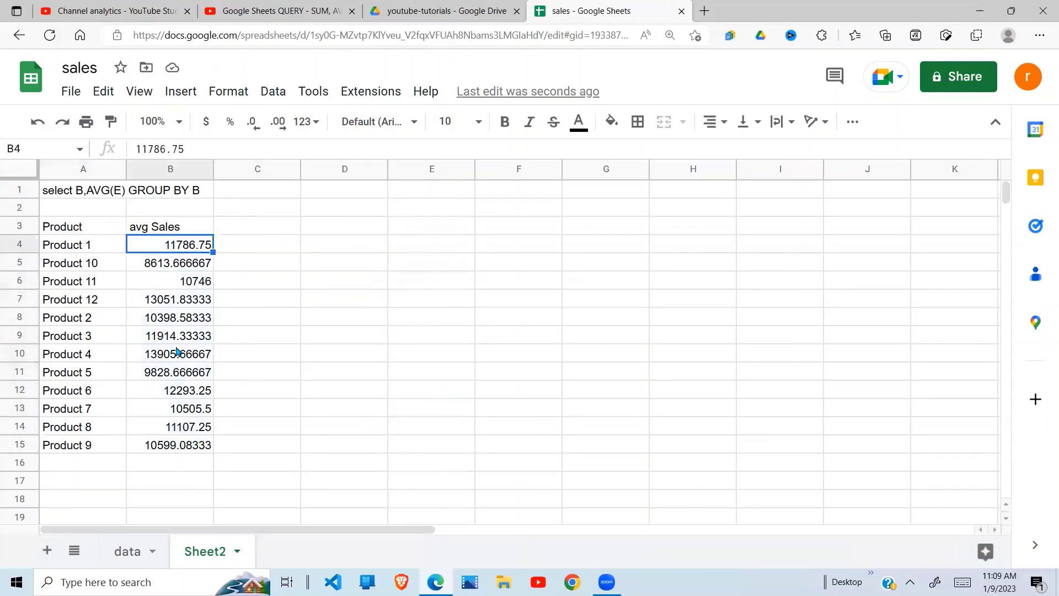
left_click(95, 241)
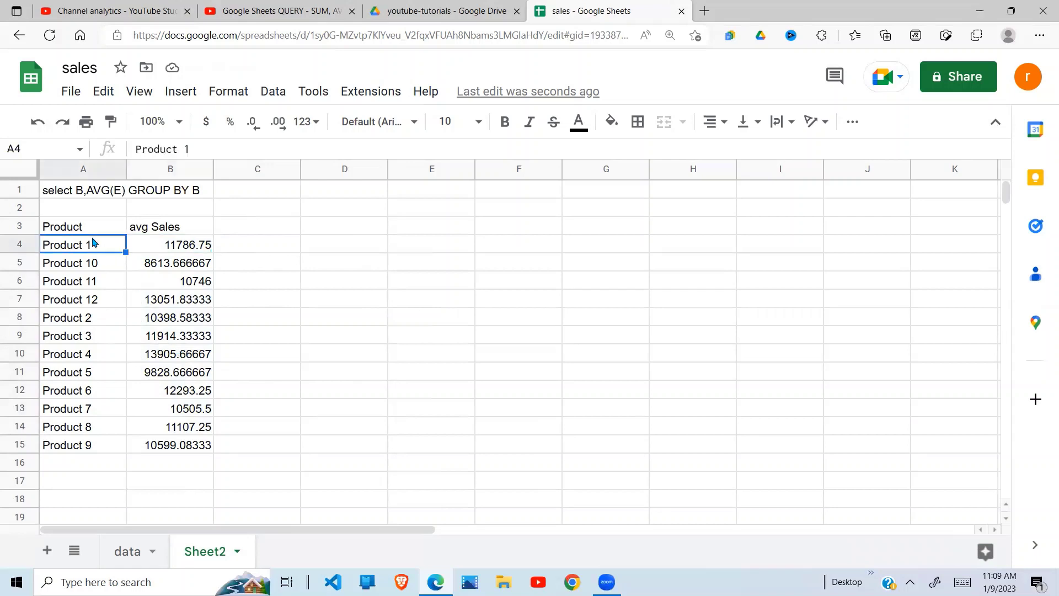
left_click(89, 193)
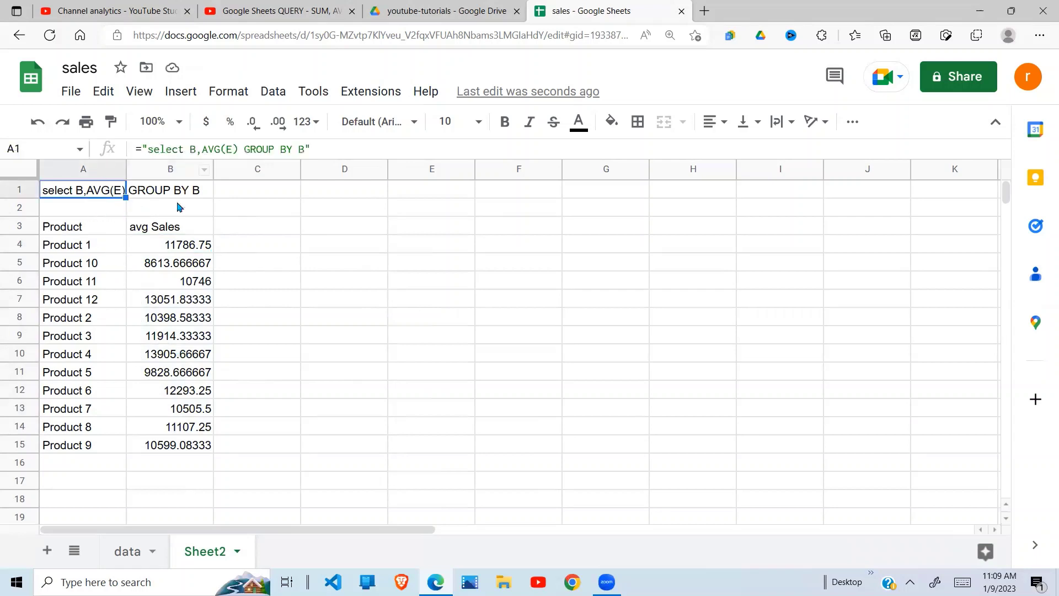
left_click(199, 154)
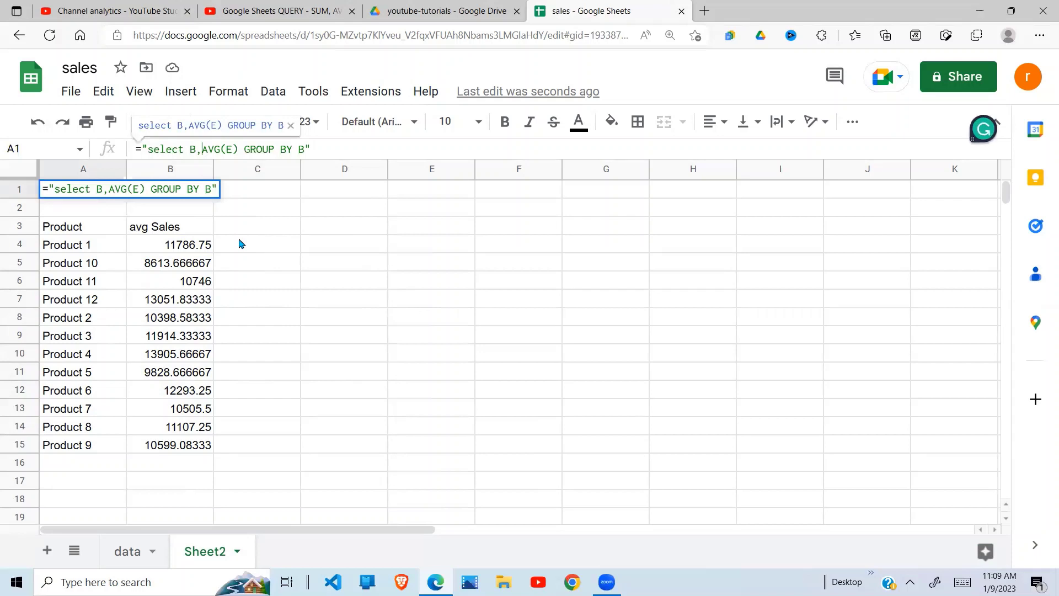
Step: Set A1 to "select B,SUM(E), COUNT(E), AVG(E) GROUP BY B" and check the three columns
type("SUM")
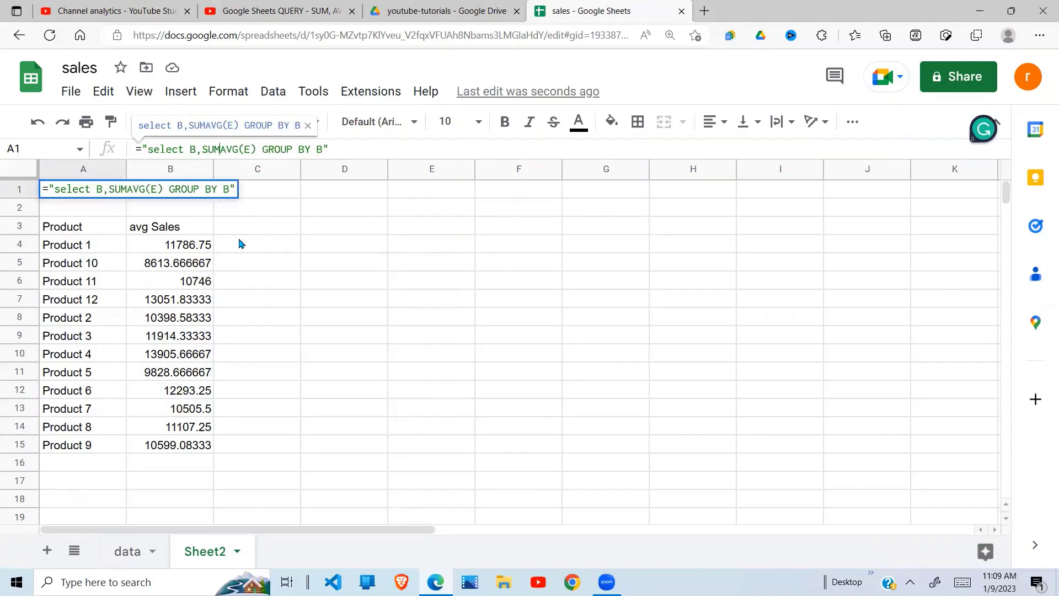
type("(")
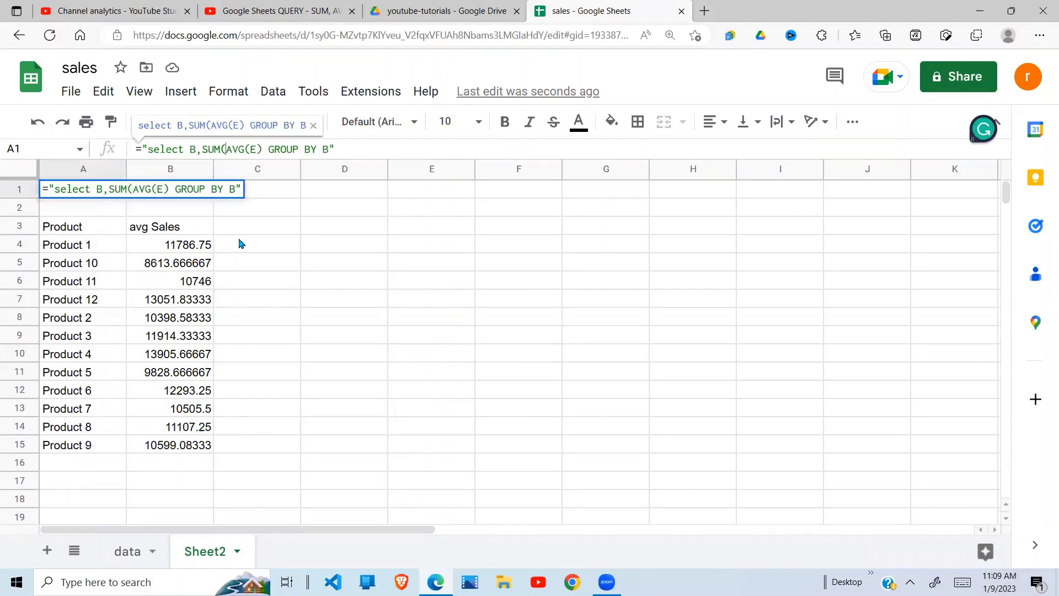
type("E")
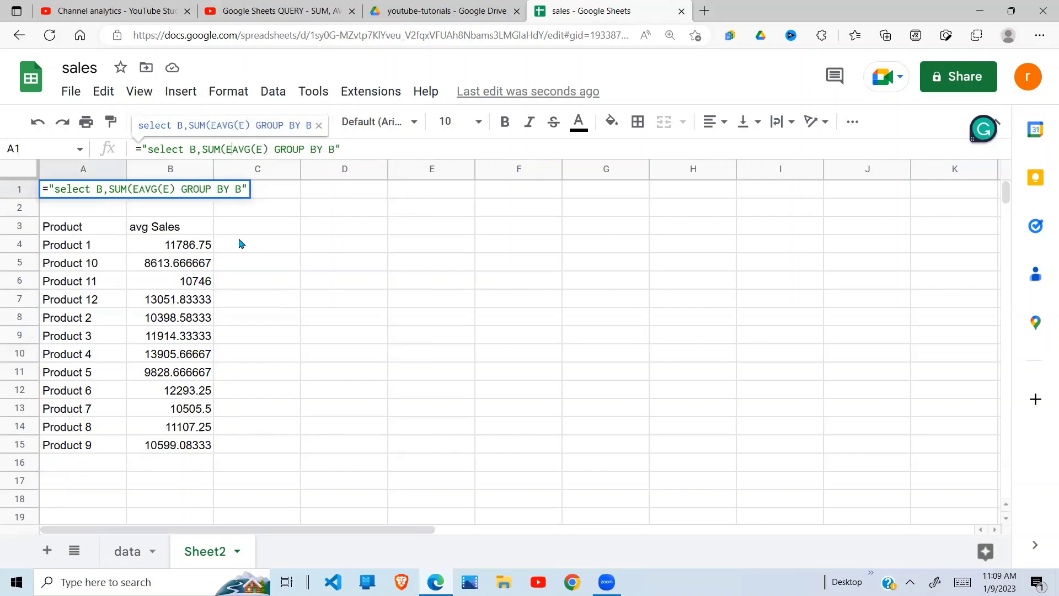
type("), ")
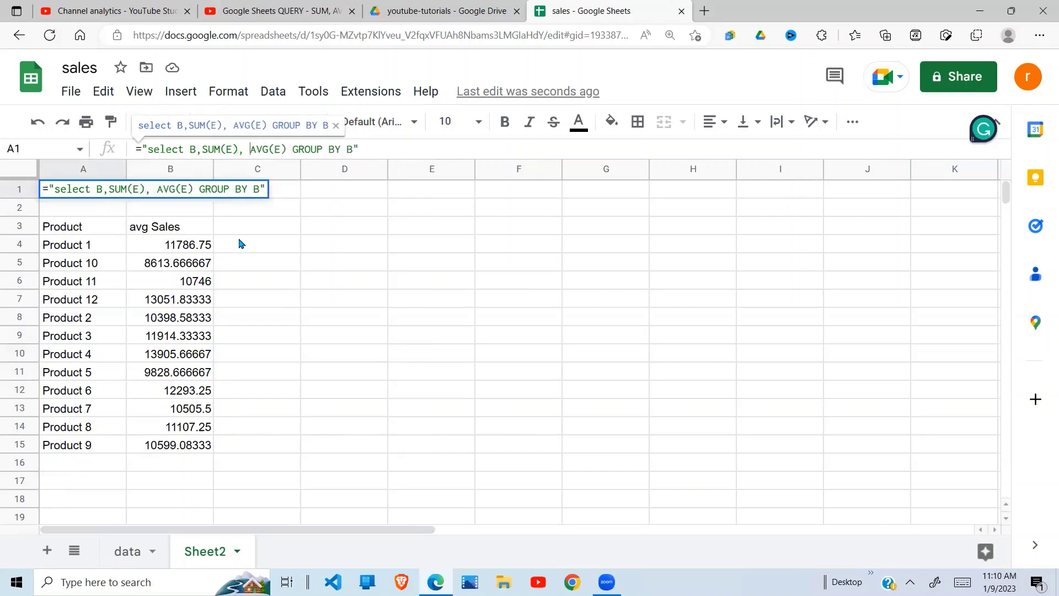
type("COUNT")
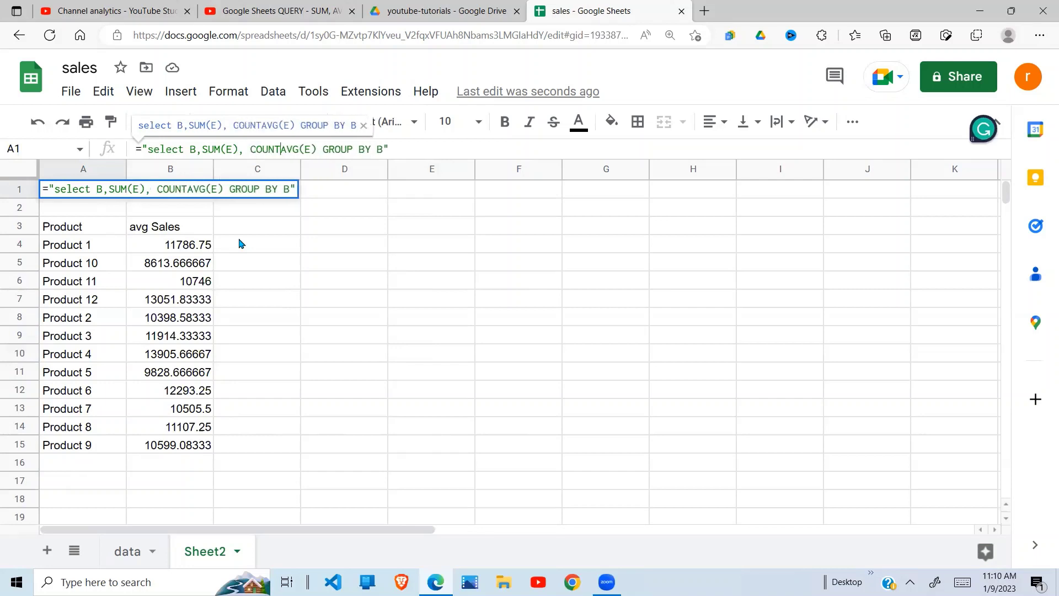
type("(E")
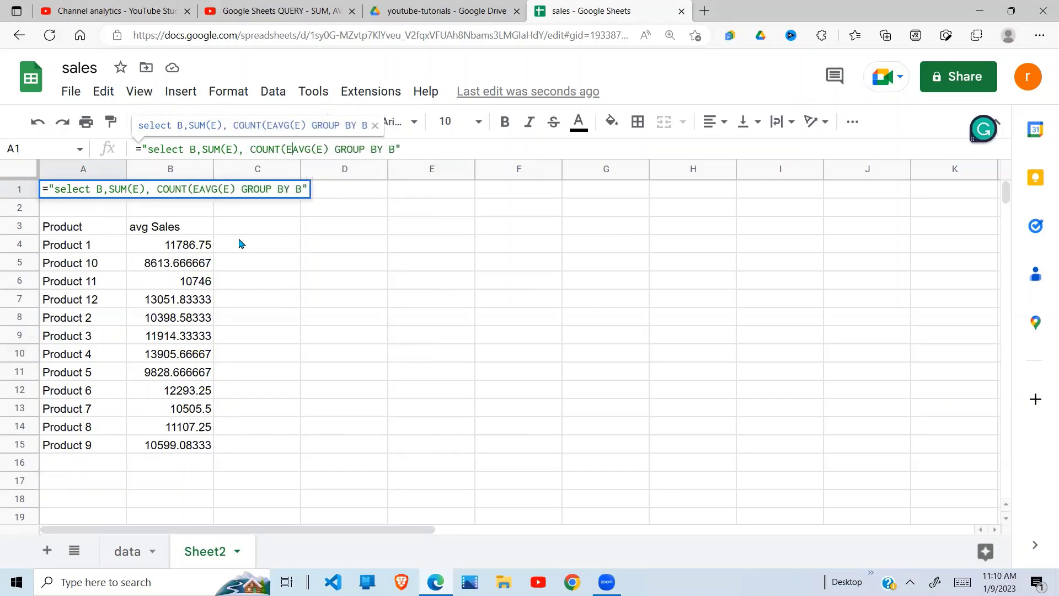
type("),")
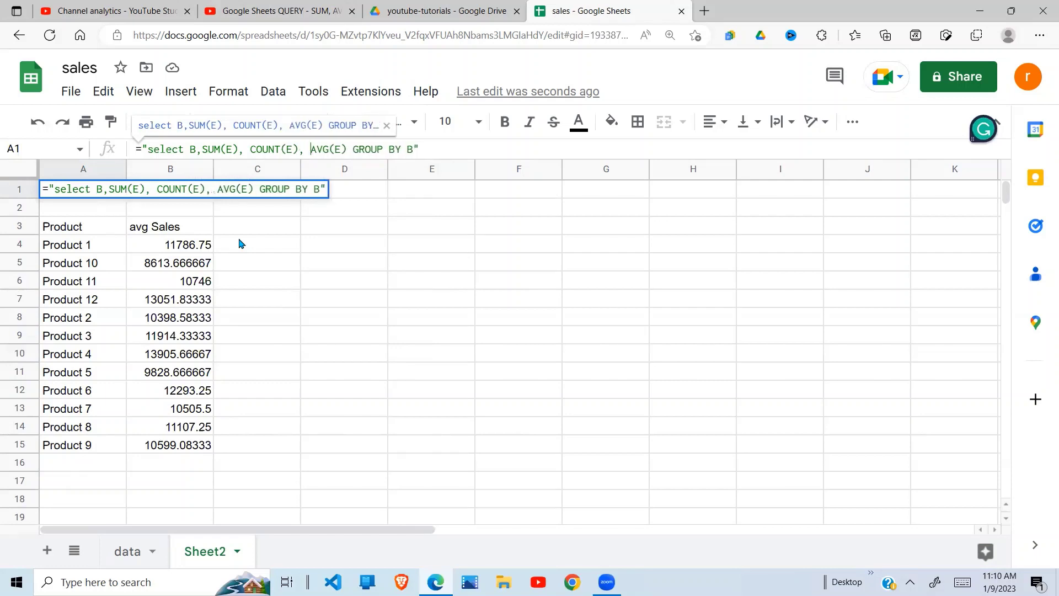
key("Return")
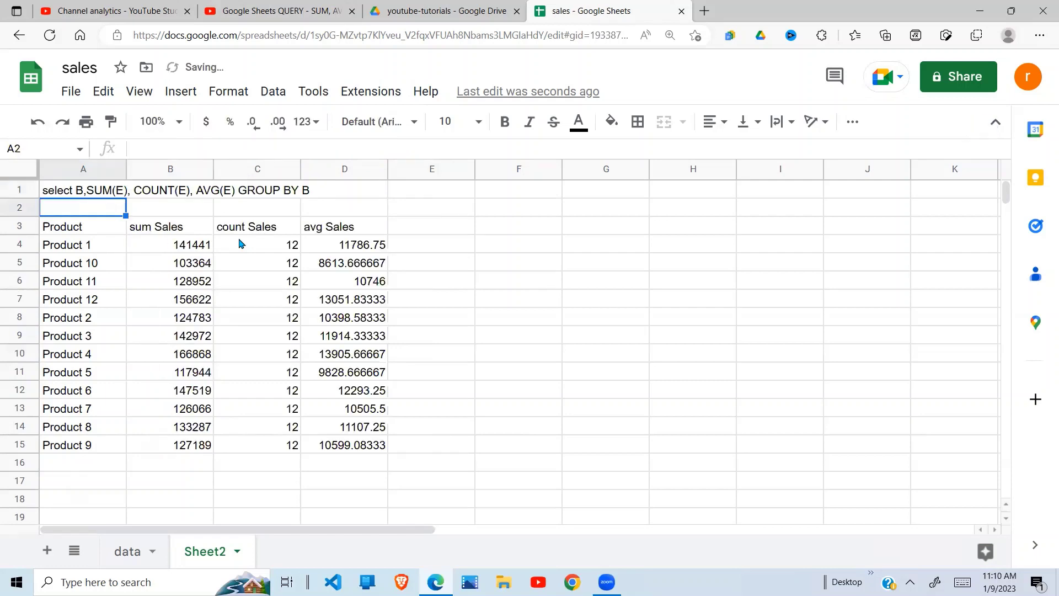
left_click(293, 319)
left_click_drag(190, 245, 197, 435)
left_click(285, 233)
left_click_drag(284, 245, 278, 436)
left_click(351, 245)
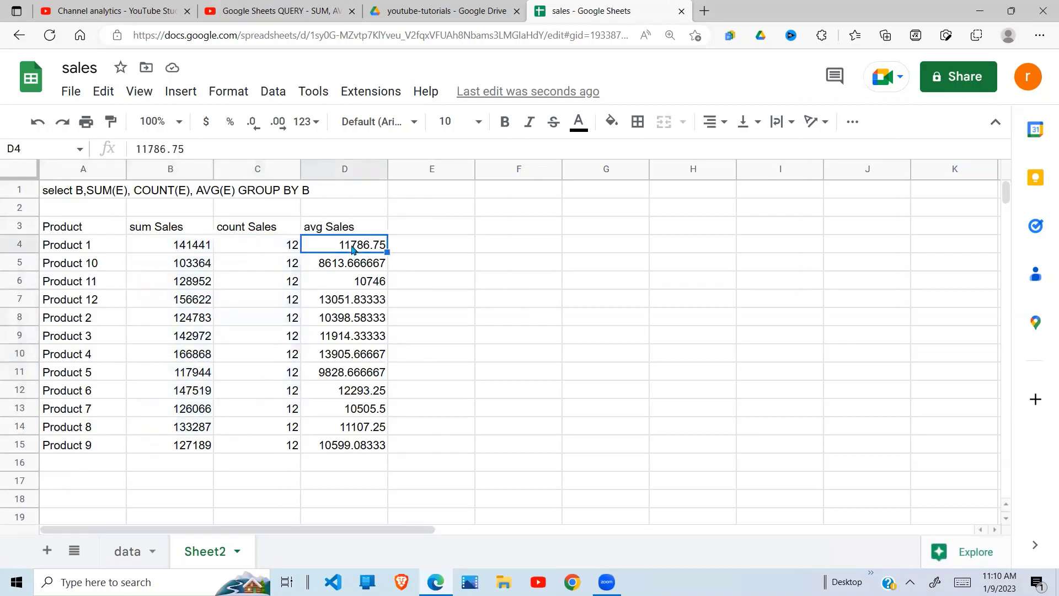
Step: Enter the check formula =B4/C4 in F4, giving 11786.75 for Product 1
left_click(357, 446)
left_click(503, 243)
type("=")
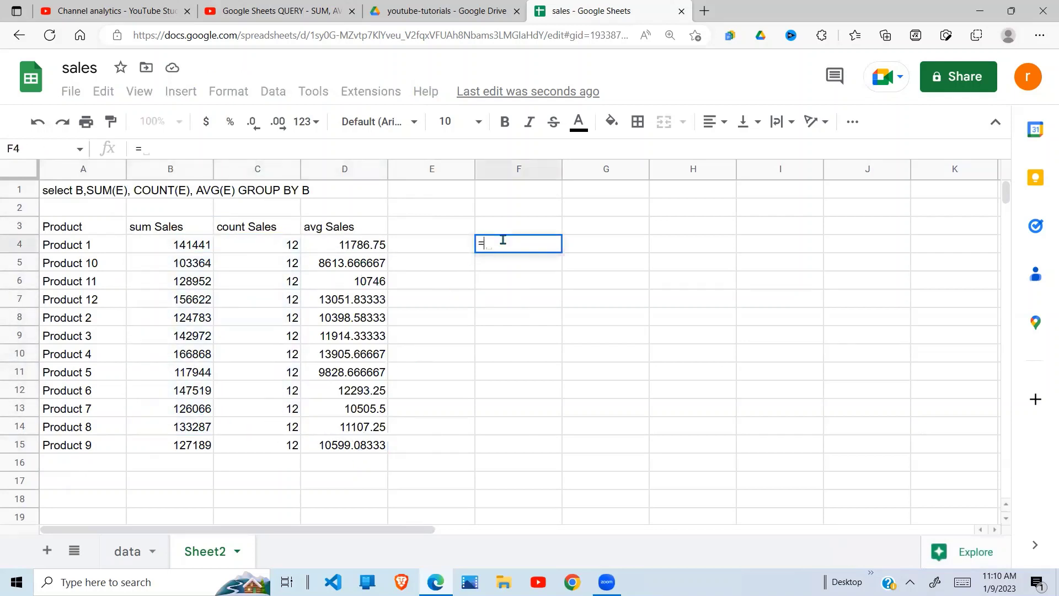
left_click(194, 247)
type("/")
left_click(255, 250)
key("Return")
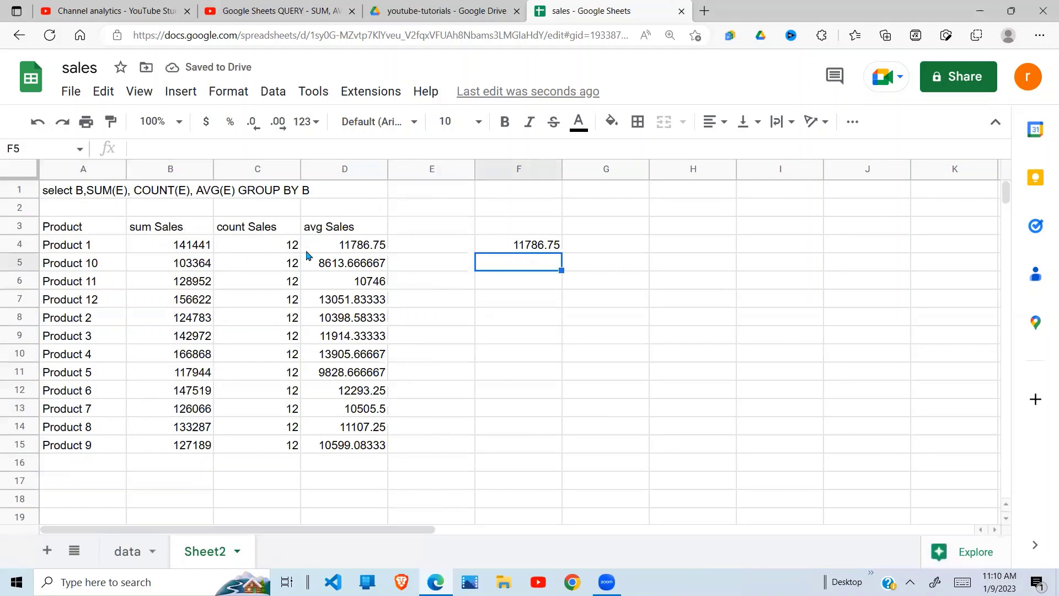
Step: Compare F4 with Product 1's query average and fill the check formula down to row 15
left_click(285, 242)
left_click(541, 244)
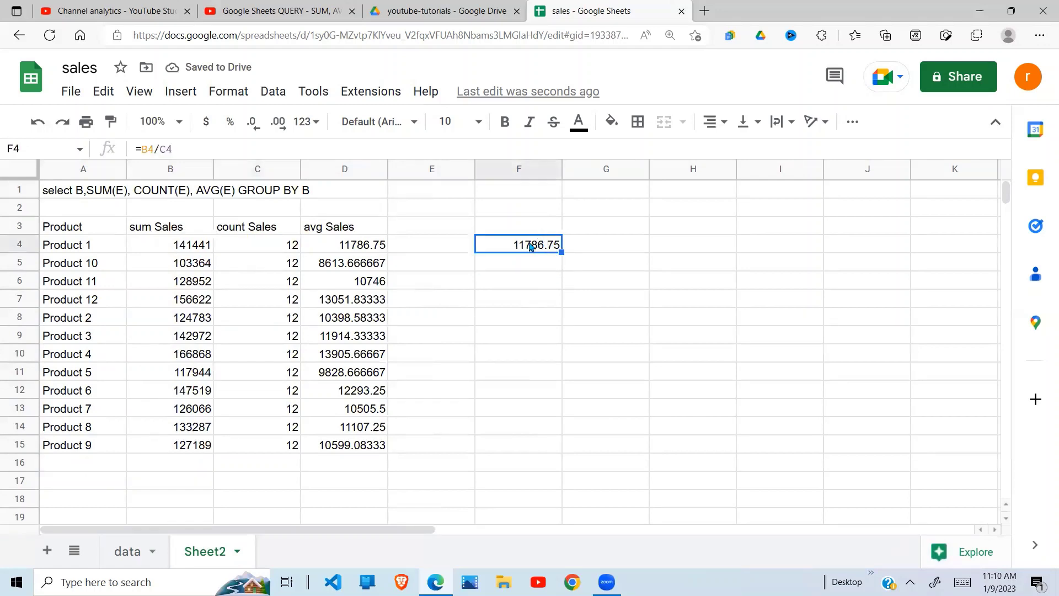
left_click(366, 243)
left_click(555, 246)
left_click_drag(562, 251, 534, 444)
left_click(639, 390)
Step: Delete the check values from F4:F16, leaving the query table intact
left_click(553, 248)
left_click(633, 312)
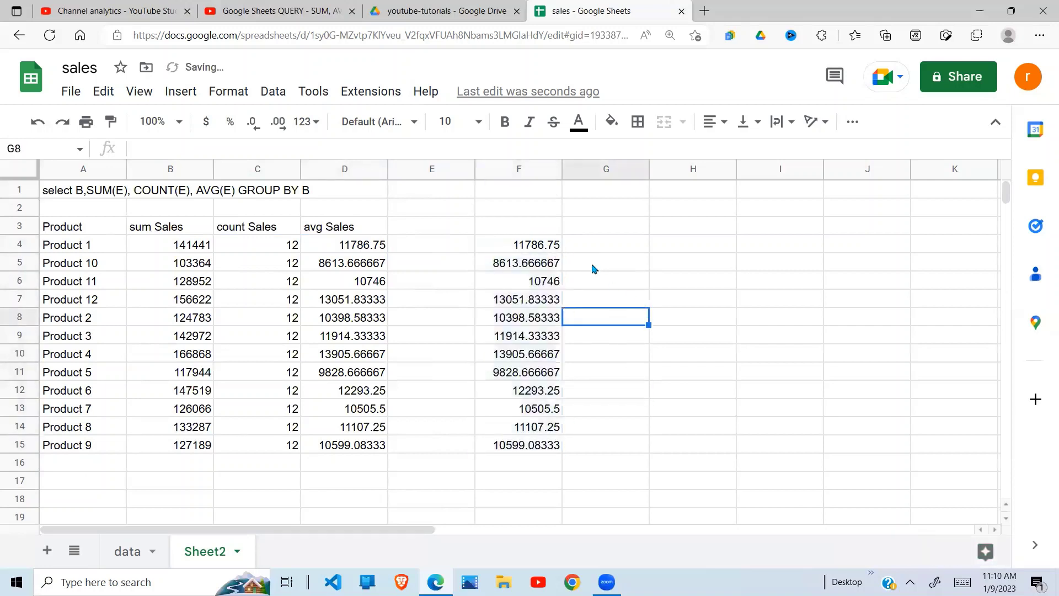
left_click_drag(552, 248, 560, 471)
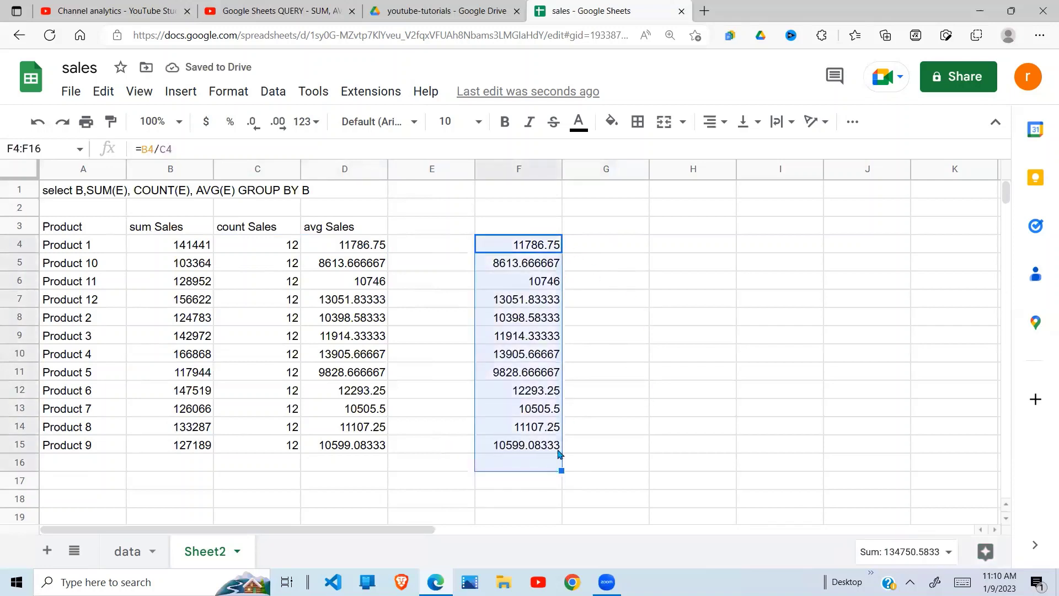
key("Delete")
left_click(436, 398)
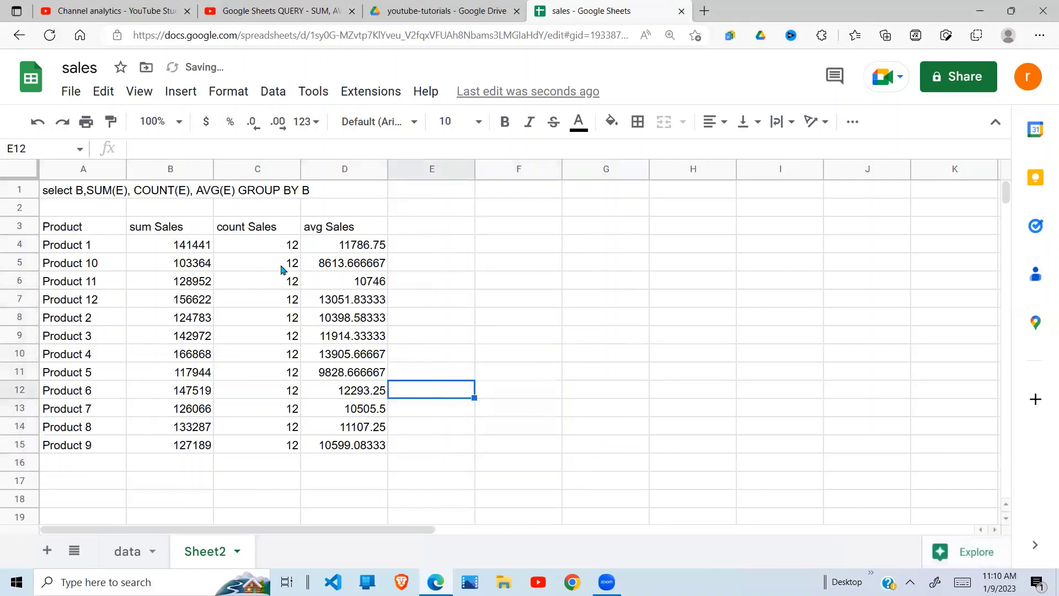
left_click(258, 265)
left_click(171, 193)
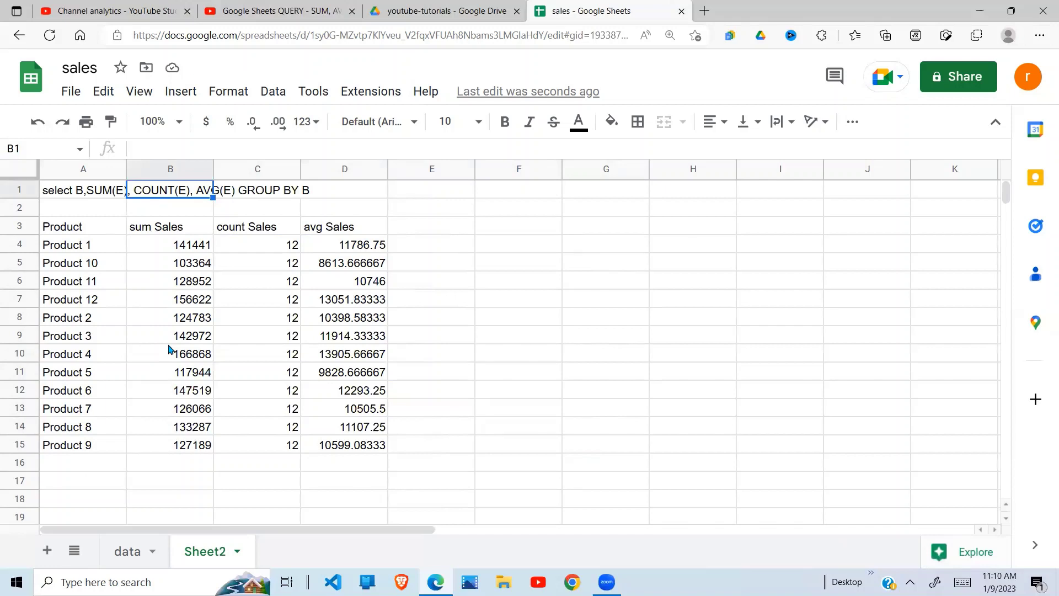
left_click(305, 197)
left_click(85, 195)
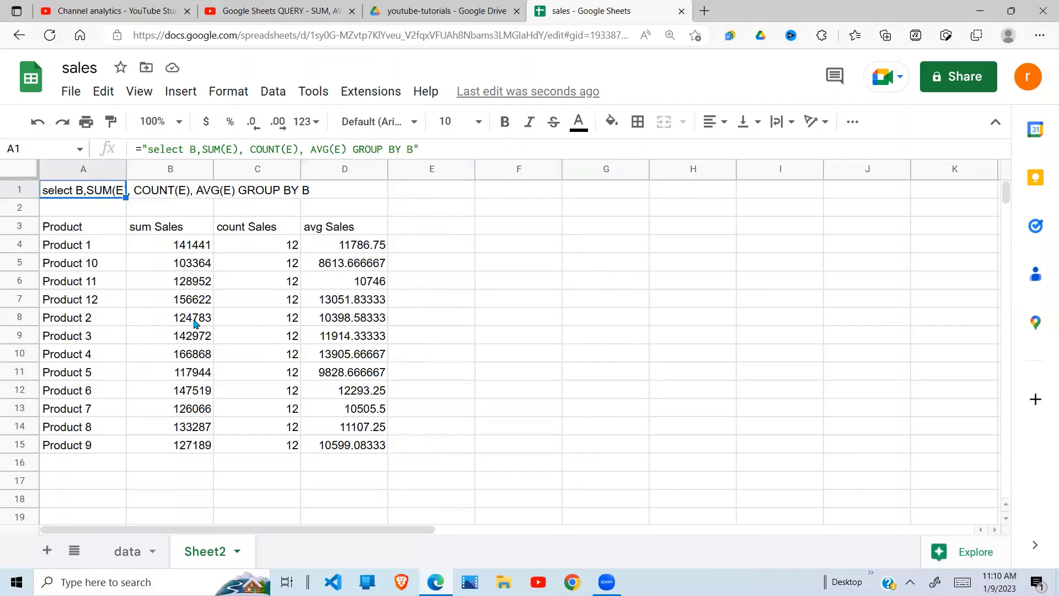
left_click(126, 558)
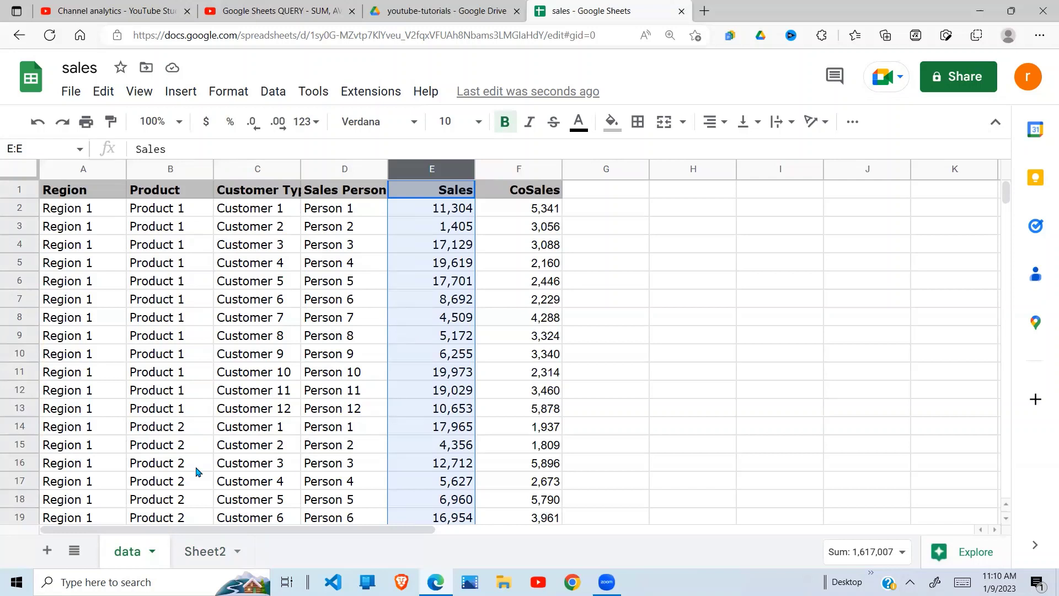
left_click(173, 415)
left_click_drag(92, 208, 71, 456)
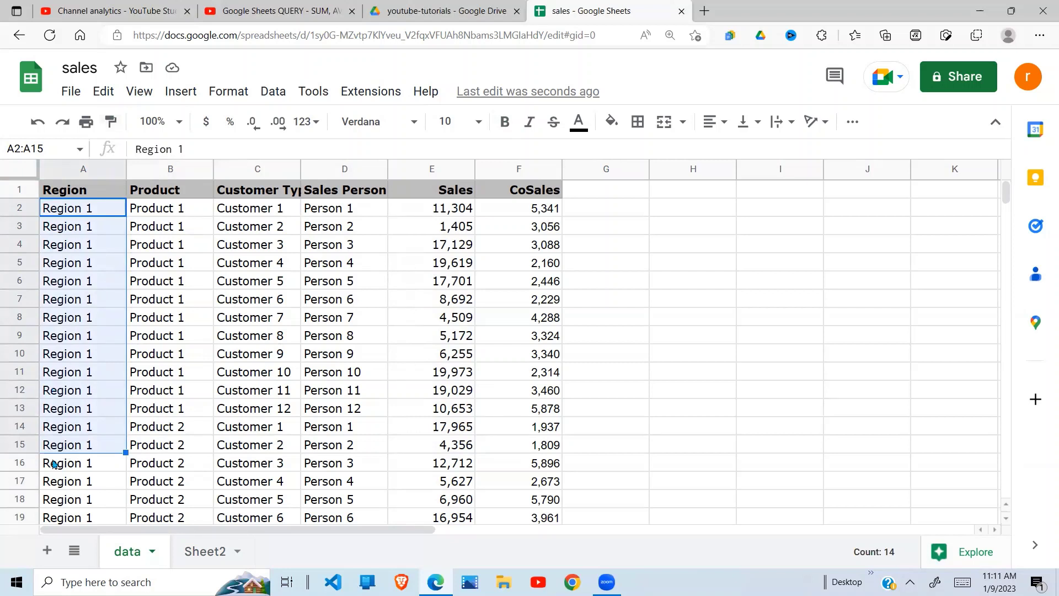
left_click(181, 214)
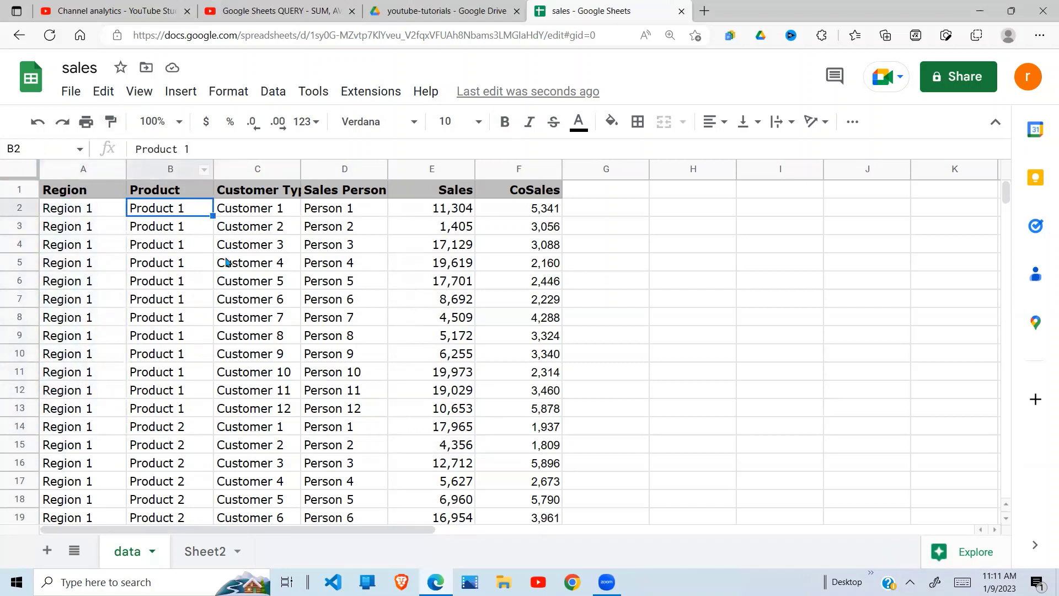
left_click(83, 267)
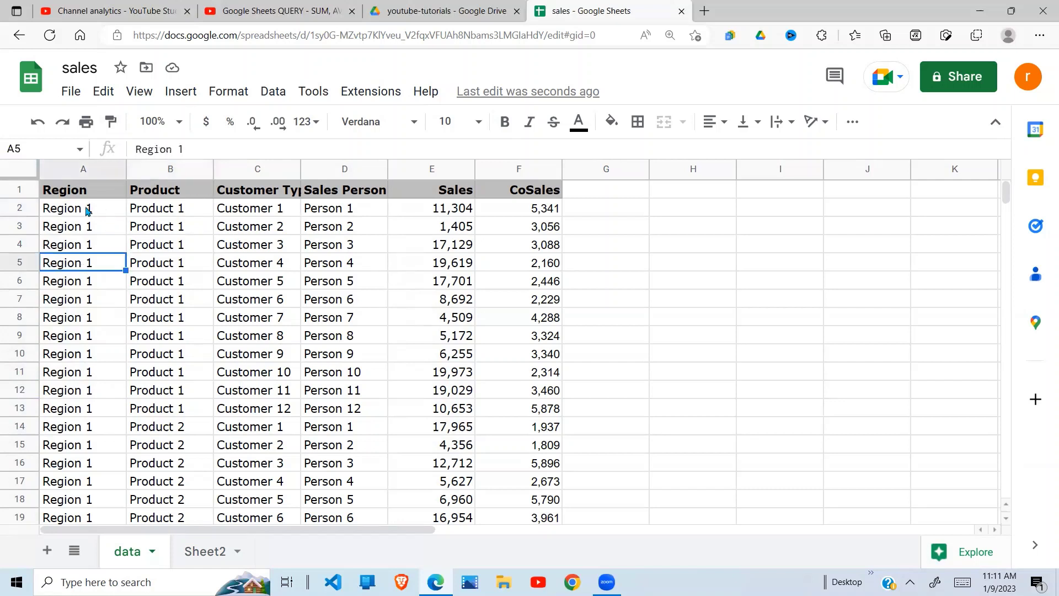
left_click_drag(81, 211, 147, 235)
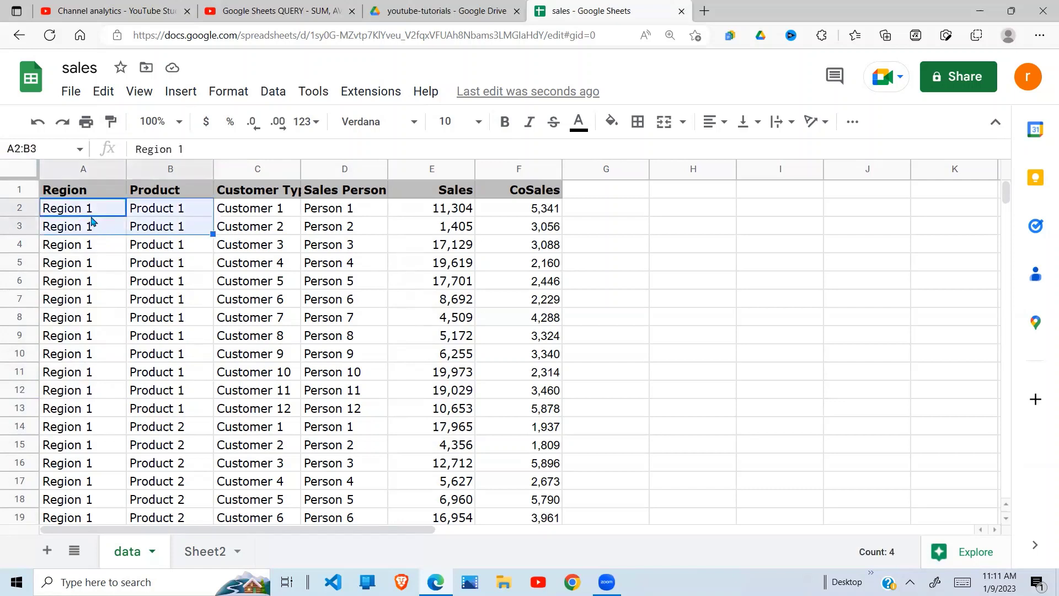
left_click(179, 215)
left_click(94, 392)
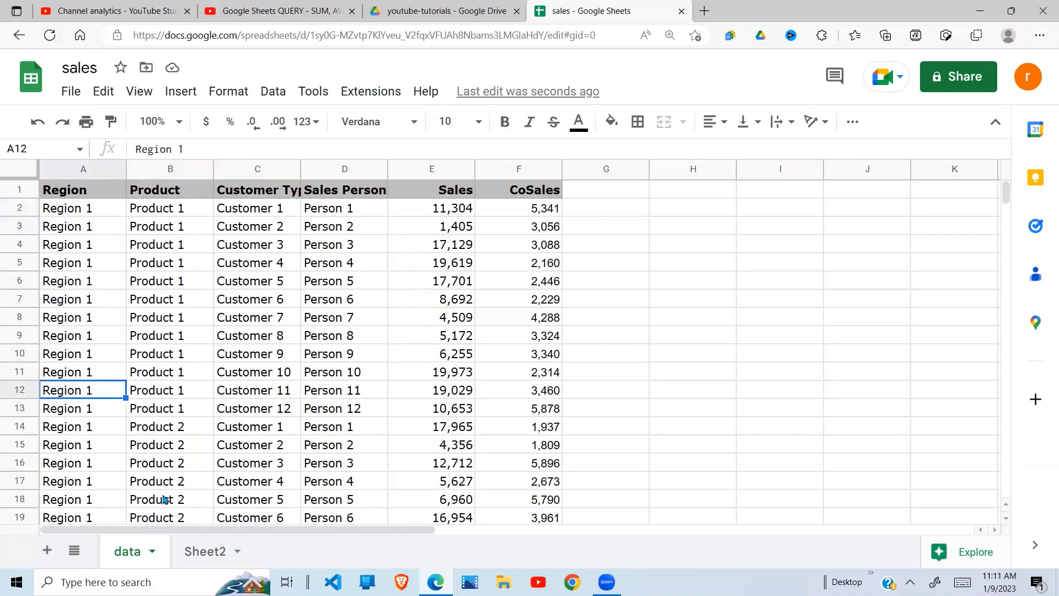
left_click(203, 555)
Step: Change A1's query to "select A,B,SUM(E), COUNT(E), AVG(E) GROUP BY A,B"
left_click(149, 314)
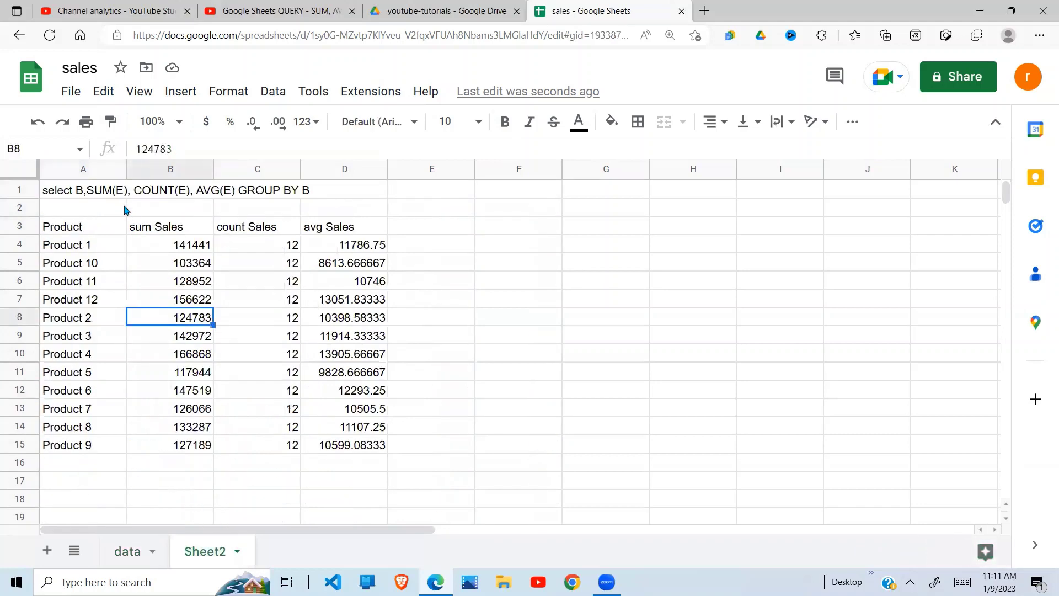
left_click(104, 192)
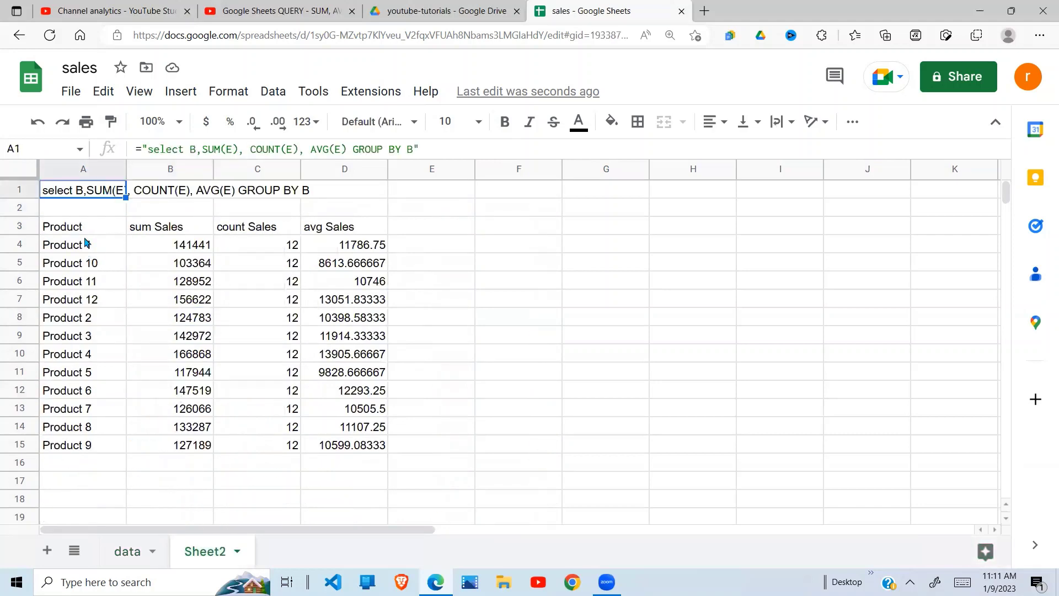
double_click(79, 193)
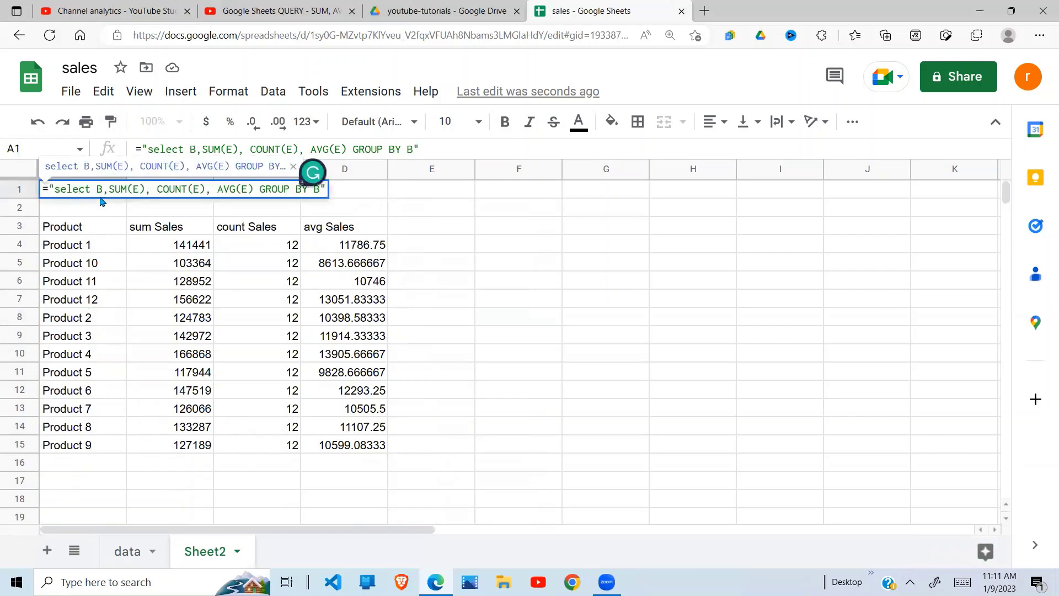
left_click(97, 189)
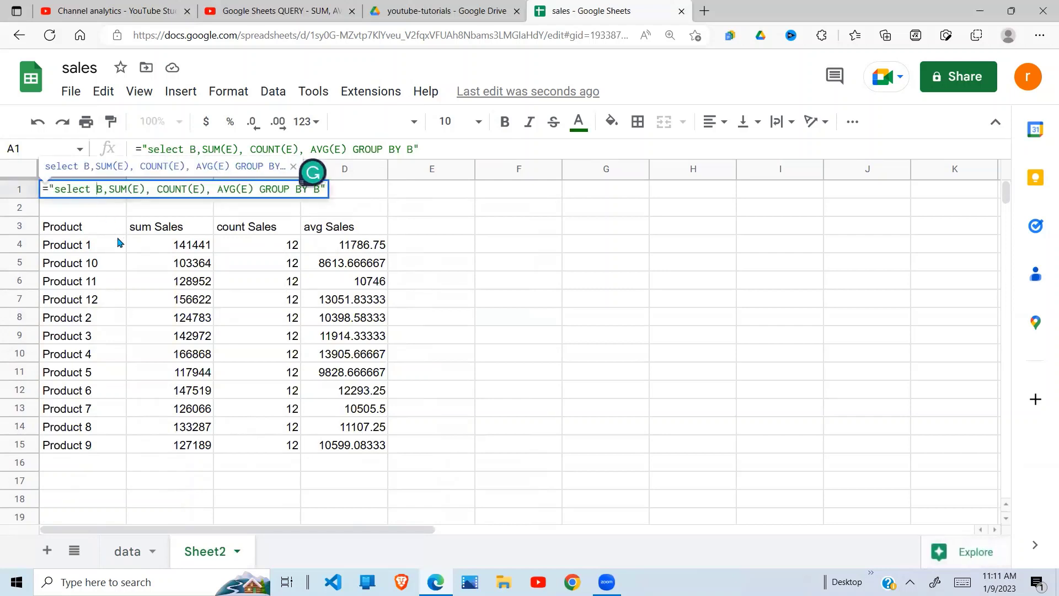
type("A,")
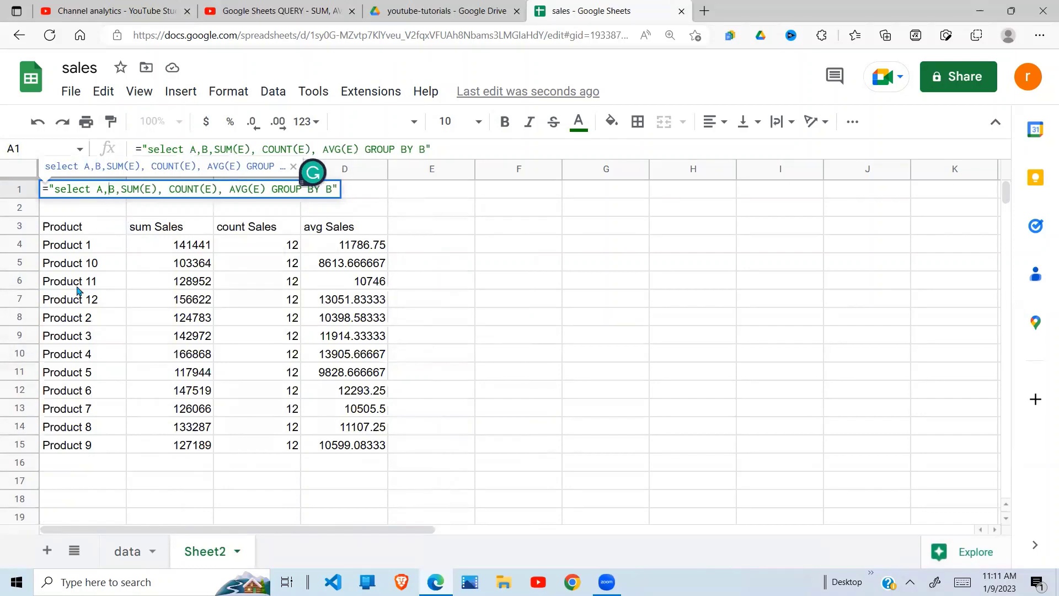
left_click(127, 551)
left_click(205, 551)
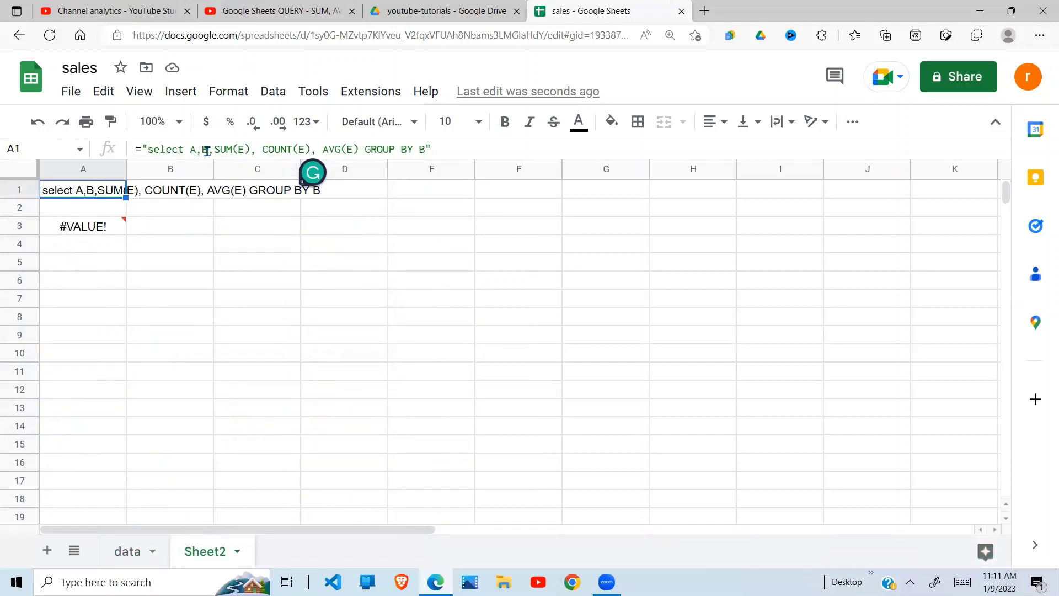
left_click(420, 149)
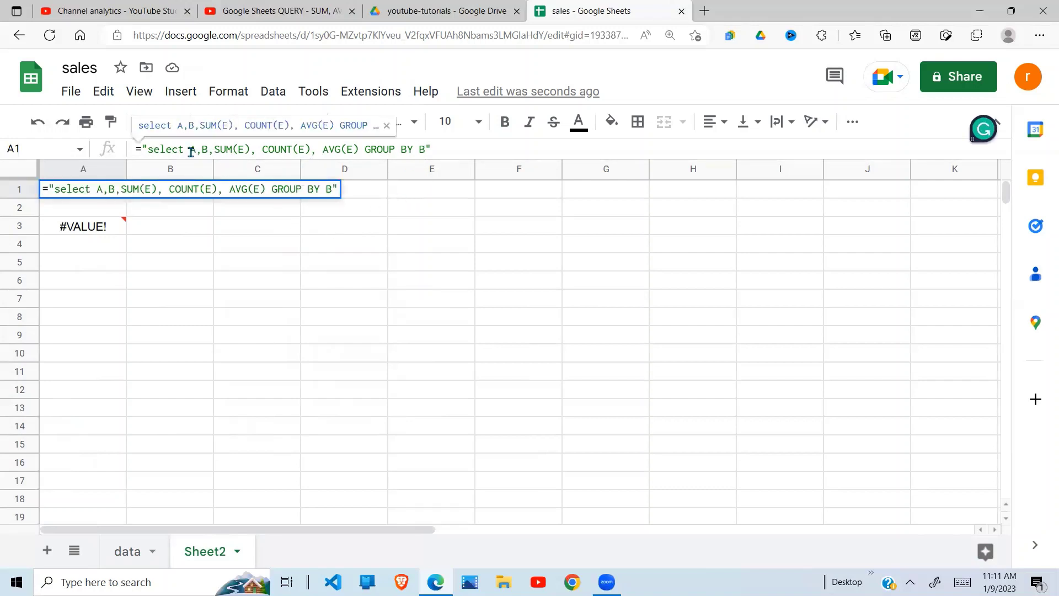
type("A,")
key("Return")
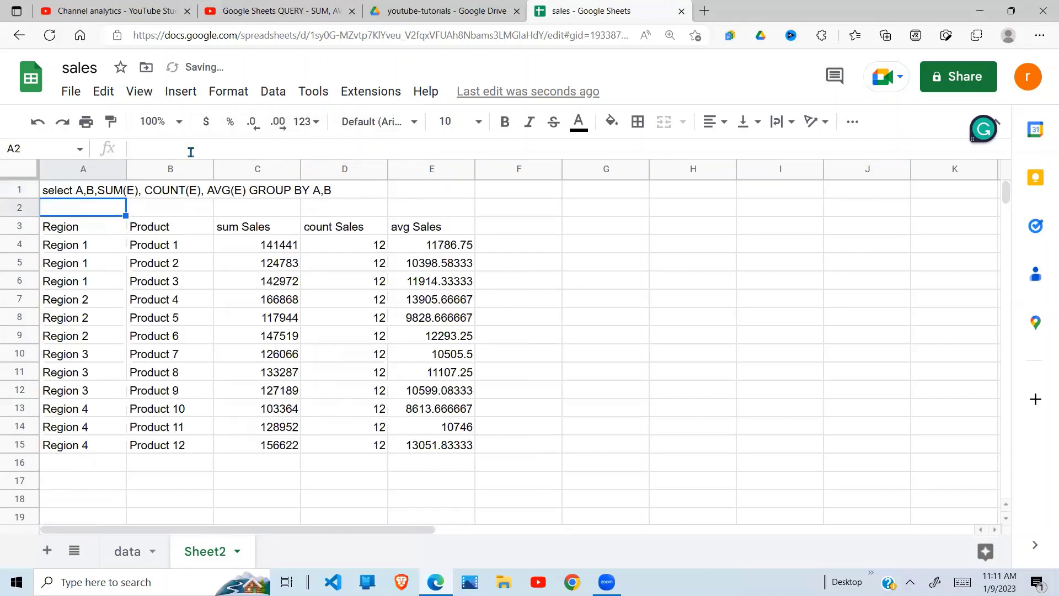
Step: Format the sum, count and avg values in C4:E15 as Number with no decimal places
left_click(272, 279)
key("Down")
key("Down")
left_click_drag(288, 248, 439, 451)
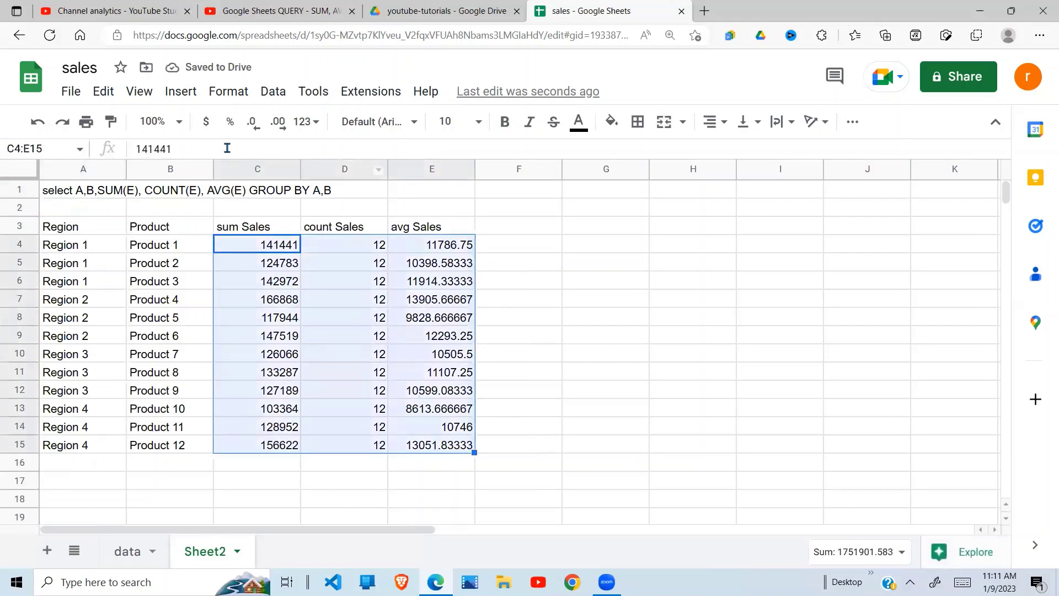
left_click(228, 91)
left_click(228, 91)
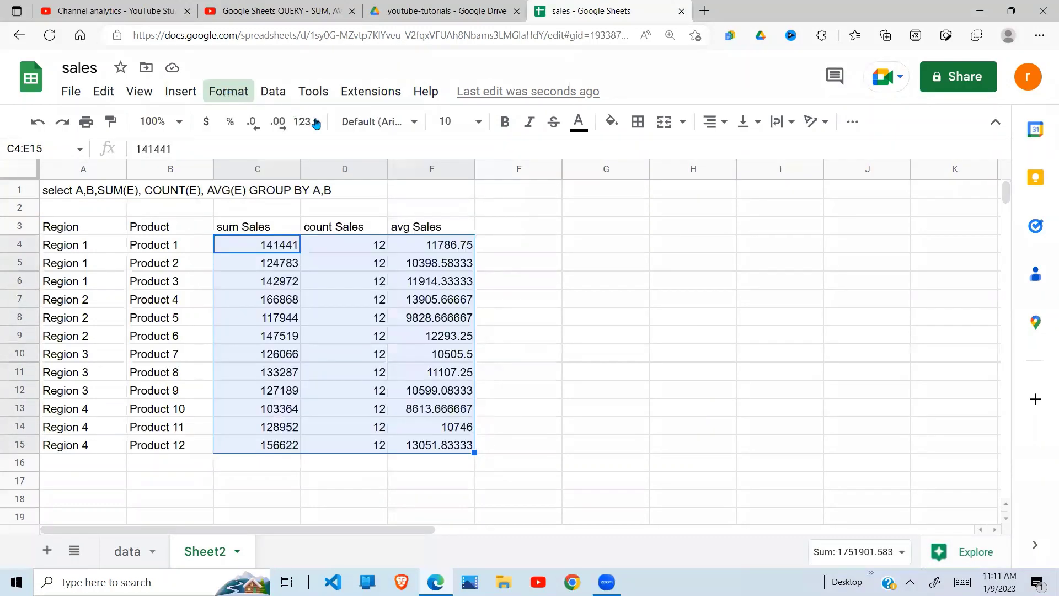
left_click(317, 126)
left_click(364, 219)
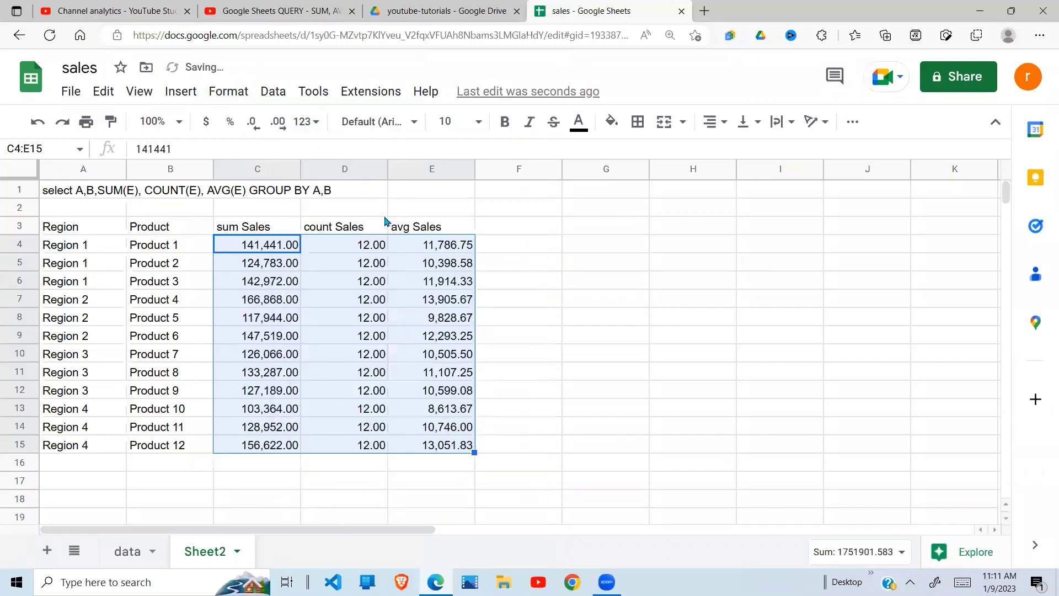
double_click(254, 126)
Step: Review the formatted result, highlighting the product rows of Regions 1, 2 and 3
left_click(491, 349)
left_click(326, 375)
left_click(279, 371)
left_click(304, 311)
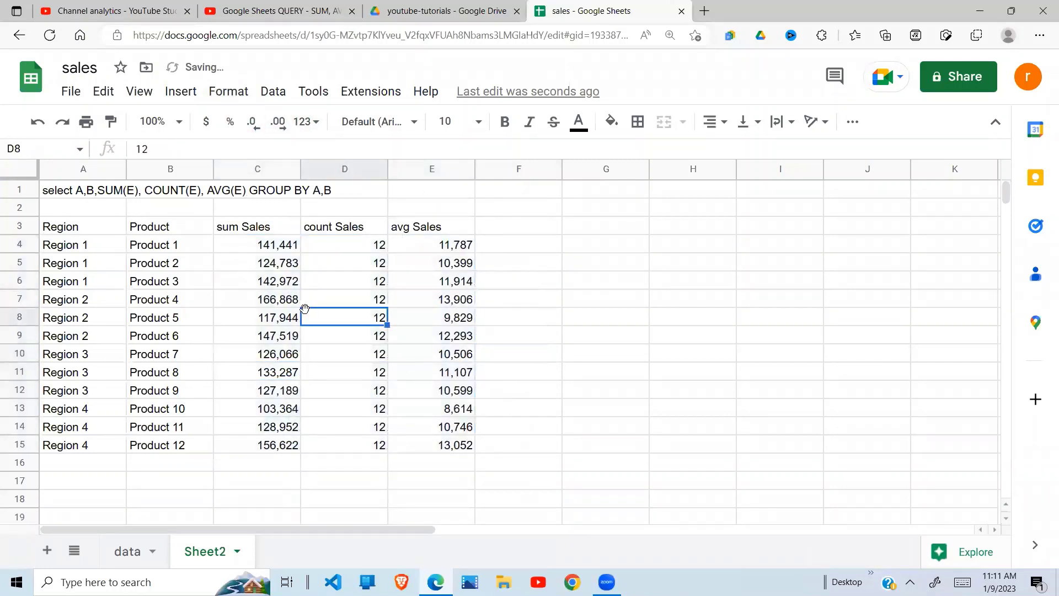
left_click(92, 248)
left_click(110, 317)
left_click_drag(72, 245, 491, 279)
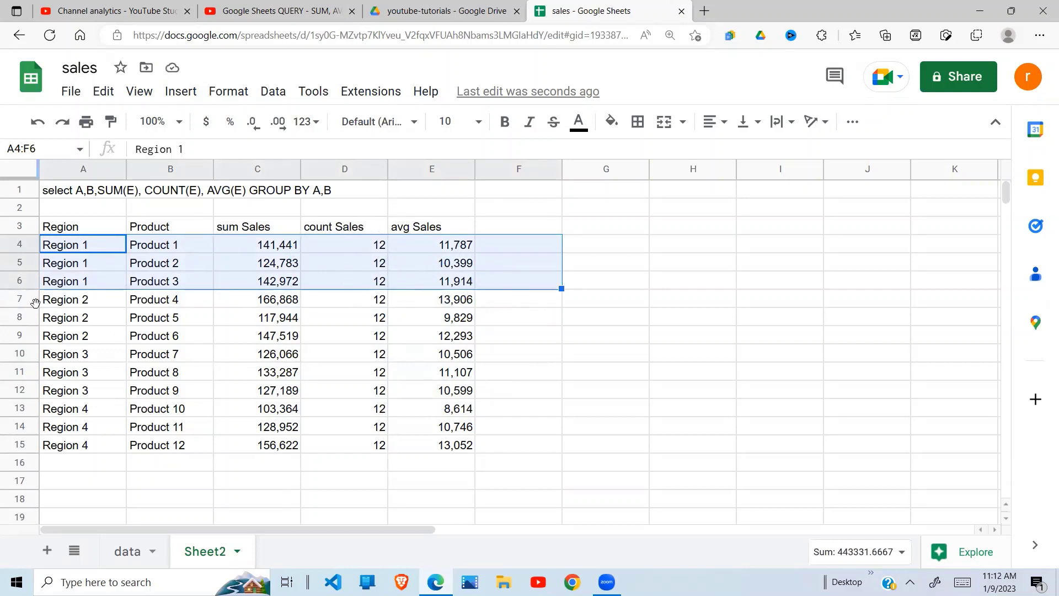
left_click_drag(50, 303, 473, 343)
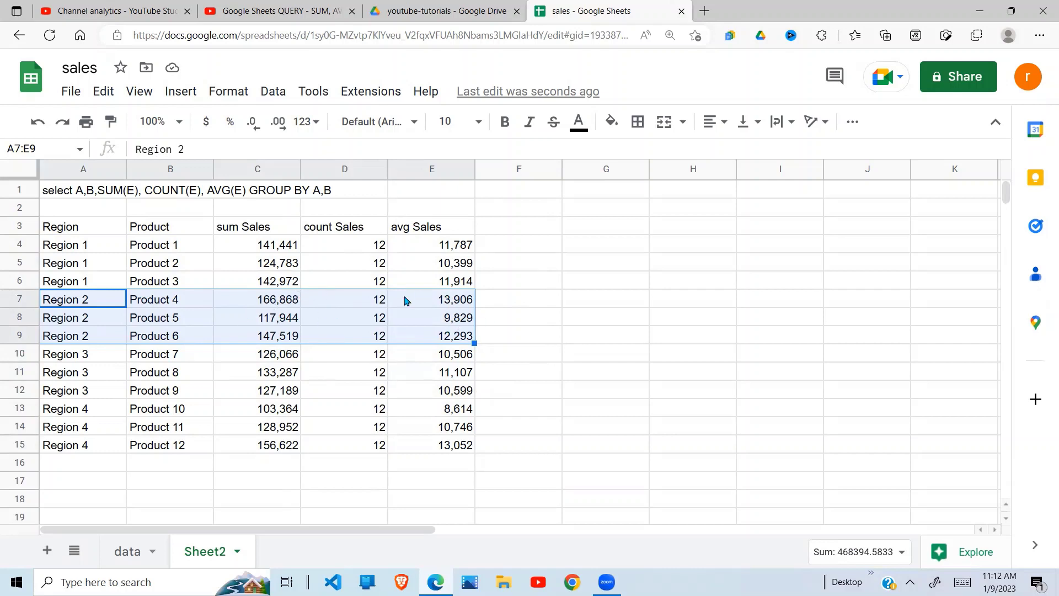
left_click_drag(123, 356, 448, 395)
left_click(462, 449)
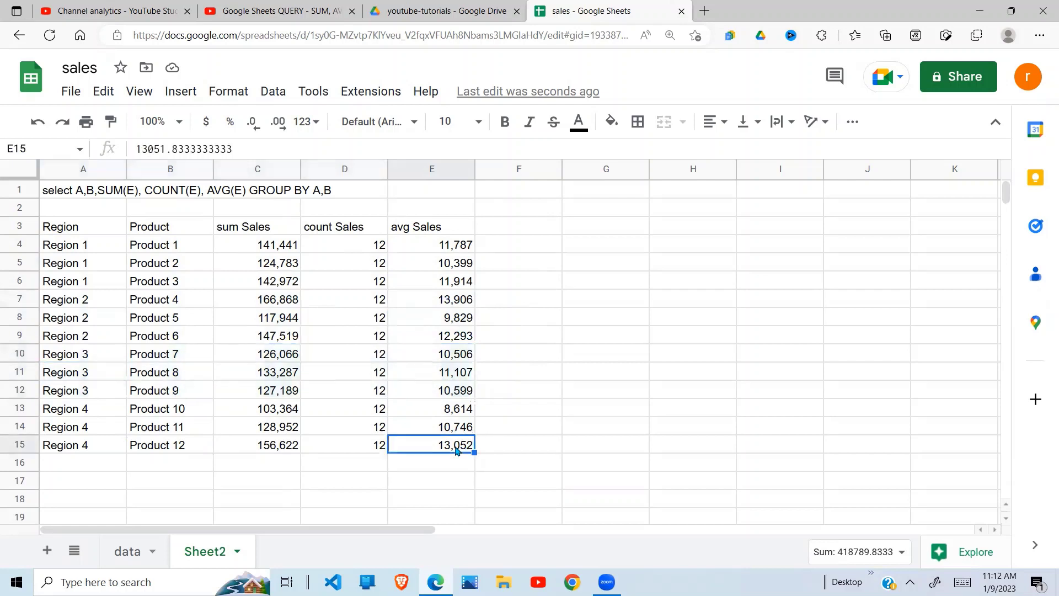
left_click(240, 408)
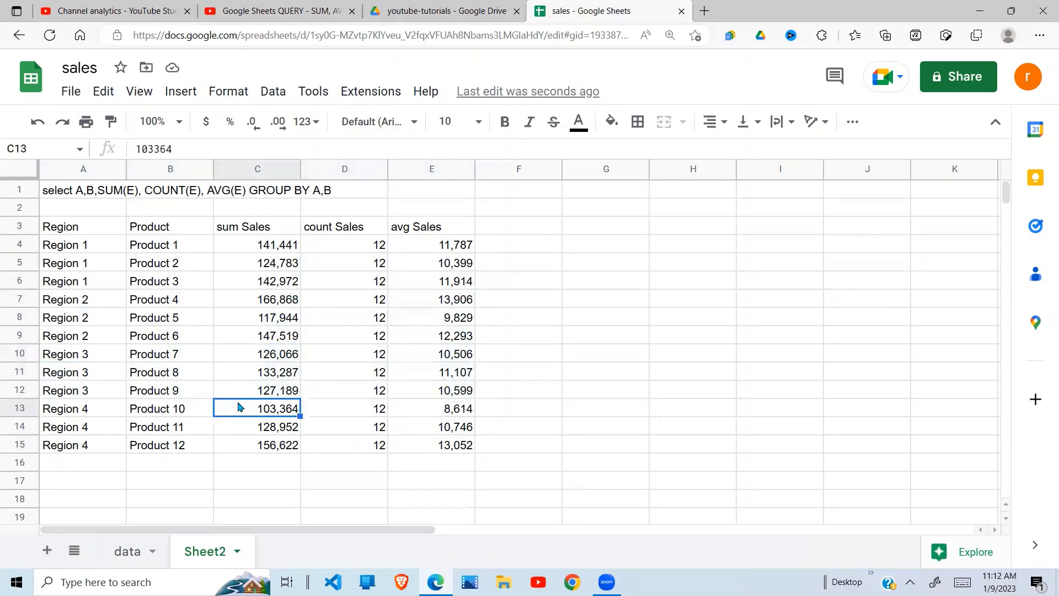